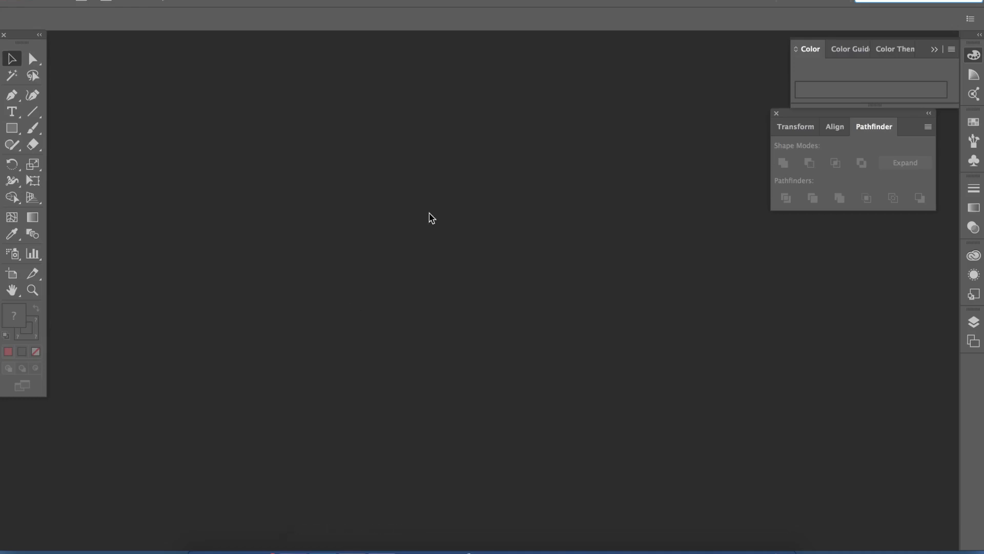
Step: Start a new document and browse the Saved, Mobile, Web, Print, Film & Video and Art & Illustration presets, returning to the recent ones
left_click(115, 0)
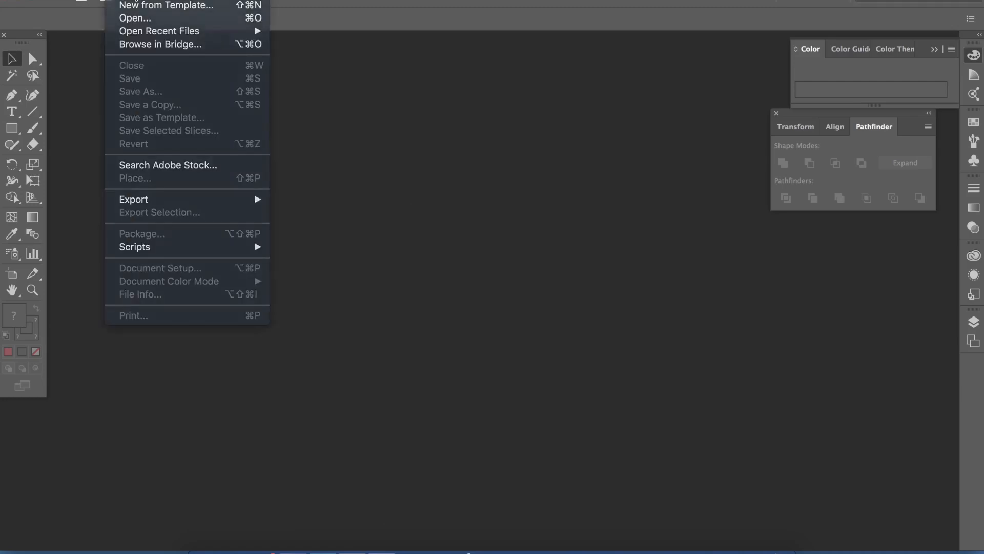
left_click(136, 0)
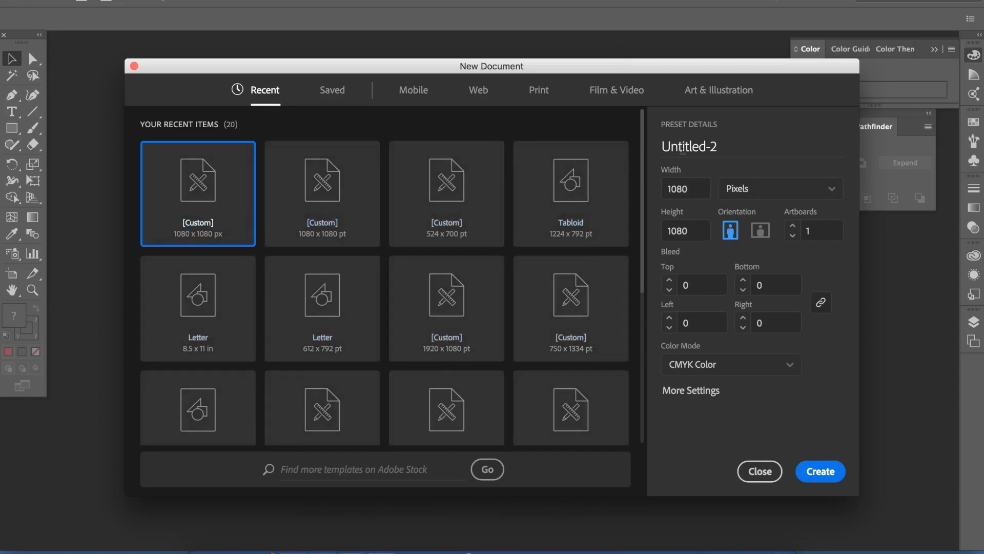
left_click(333, 94)
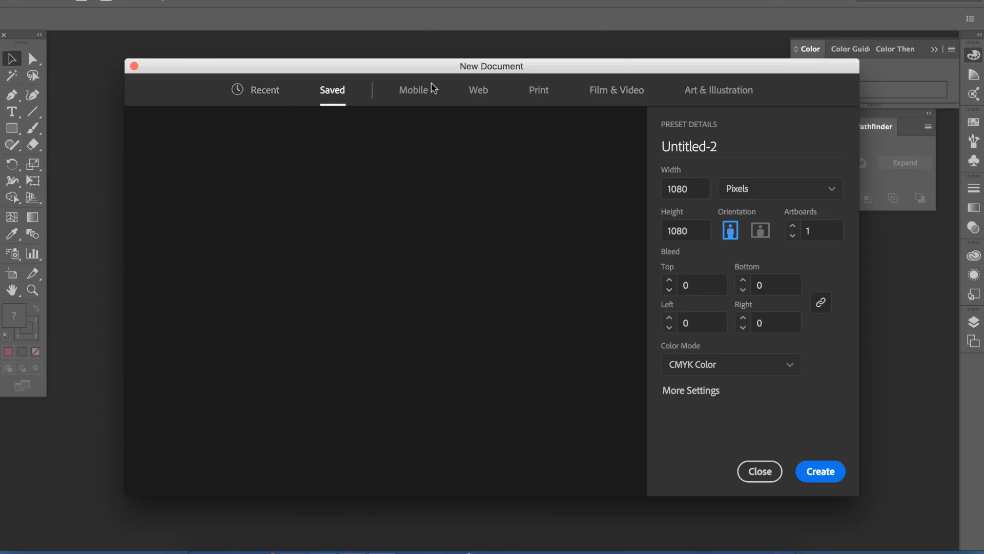
left_click(273, 93)
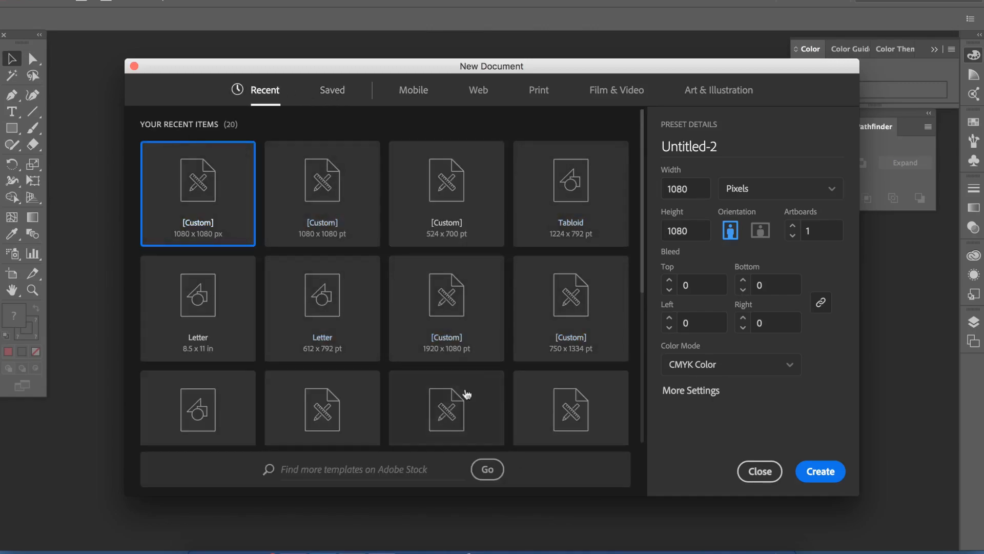
left_click(330, 91)
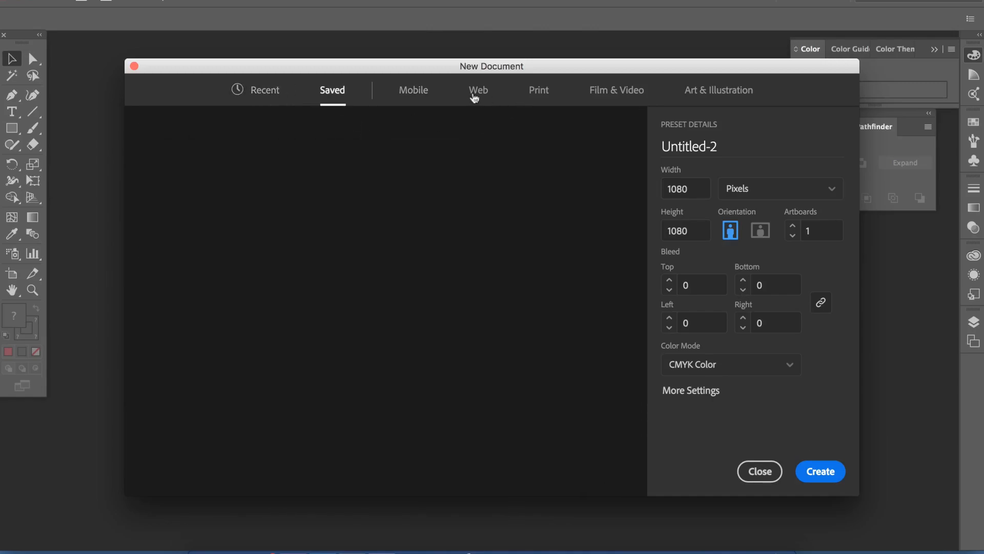
left_click(412, 91)
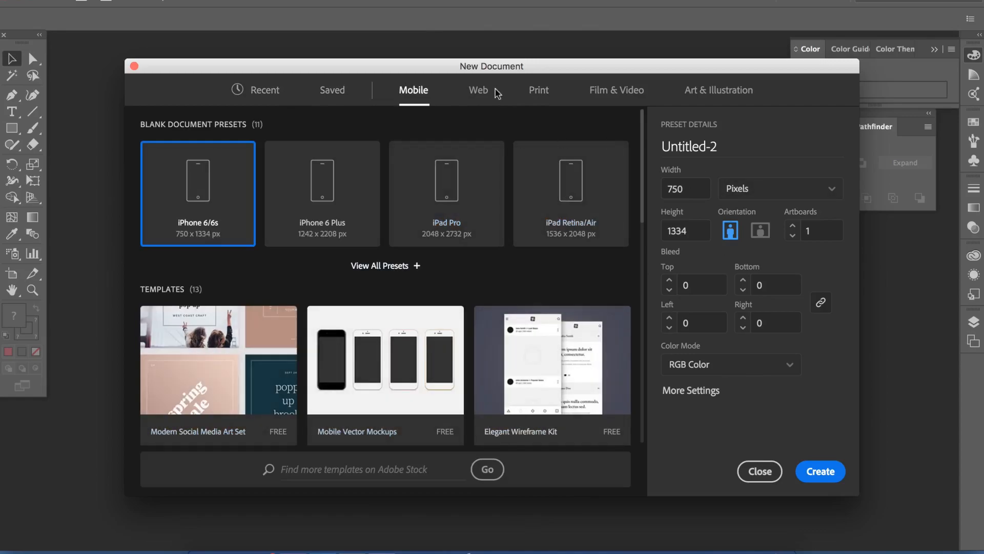
left_click(482, 96)
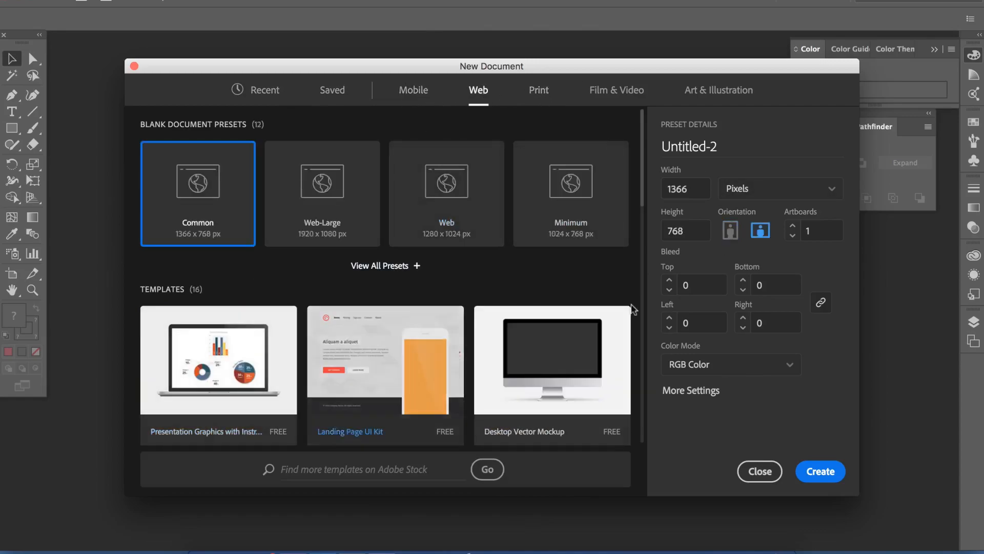
left_click(538, 91)
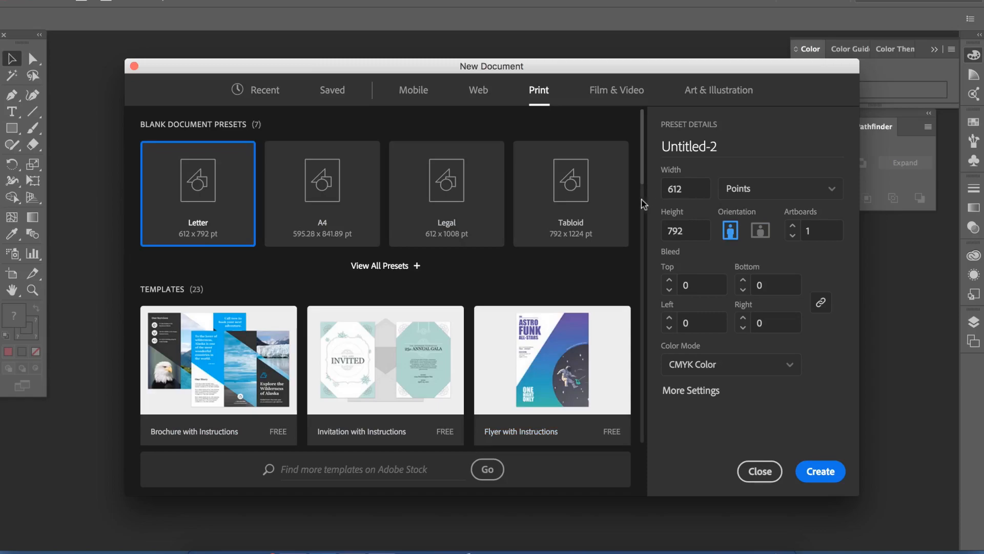
left_click(623, 93)
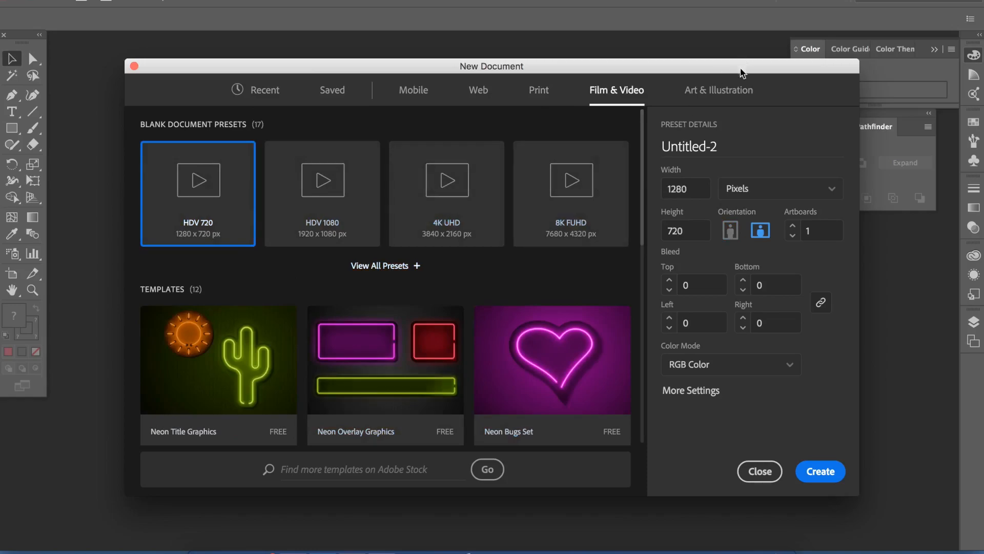
left_click(723, 93)
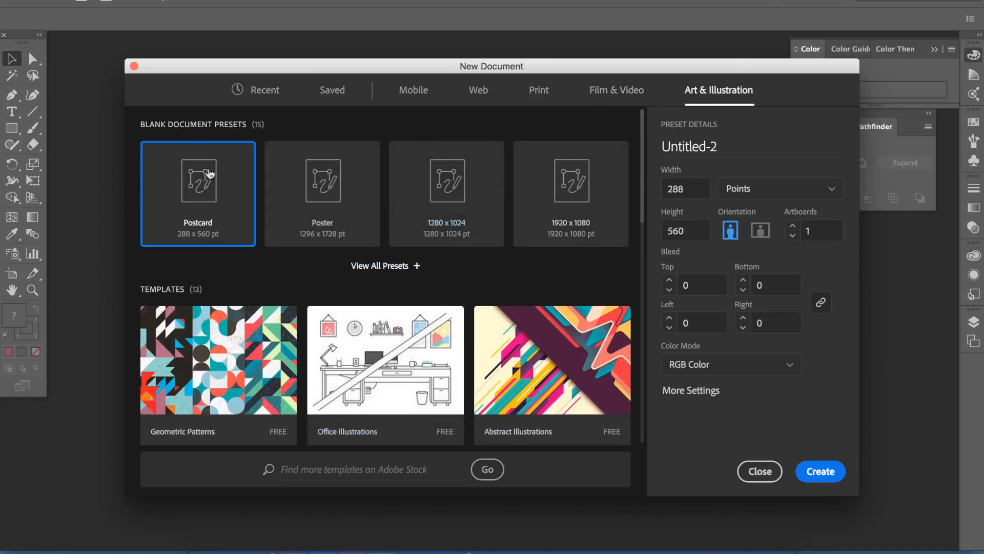
left_click(276, 96)
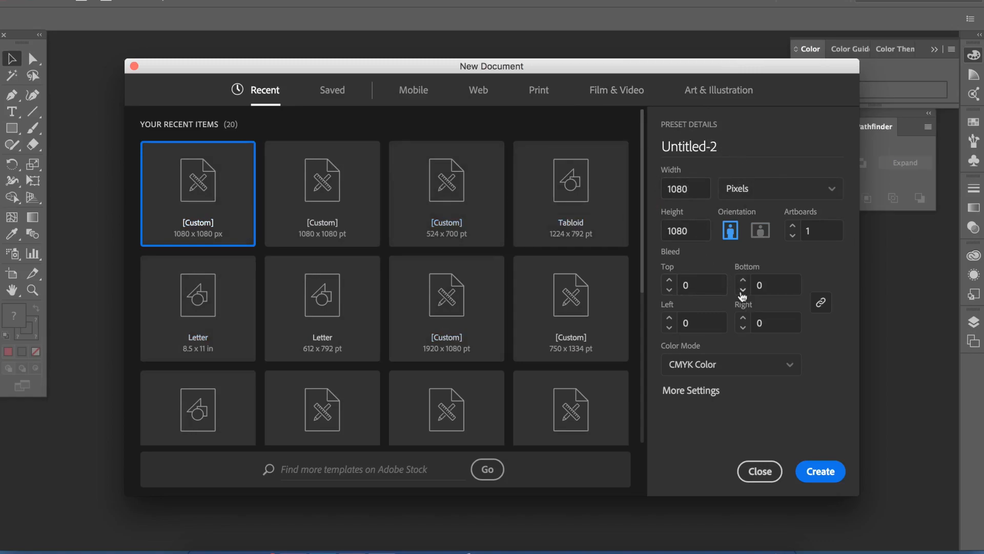
Step: Create a 1080 x 1080 pixel document with portrait orientation, one artboard and CMYK color mode
left_click(684, 187)
left_click(701, 256)
left_click(758, 194)
left_click(766, 192)
left_click(767, 193)
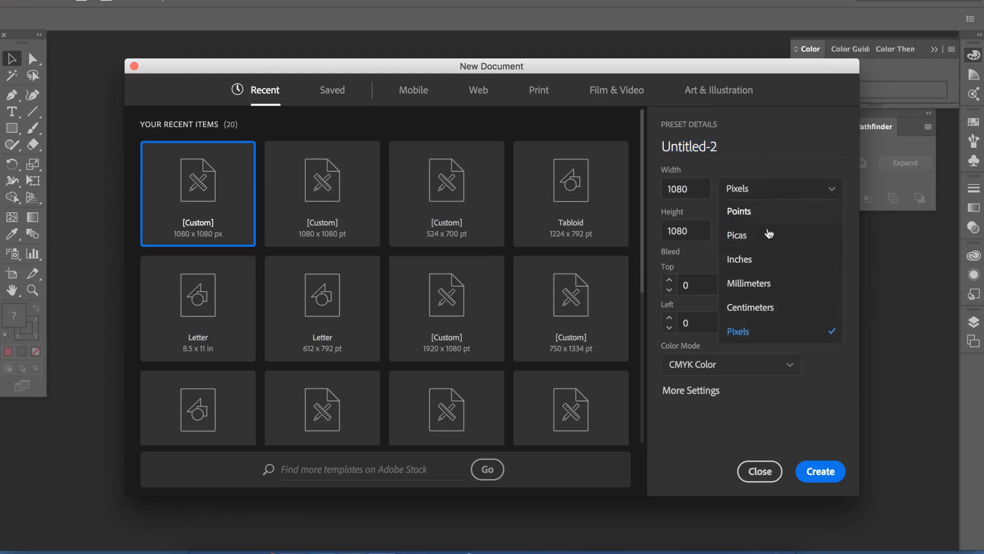
left_click(767, 332)
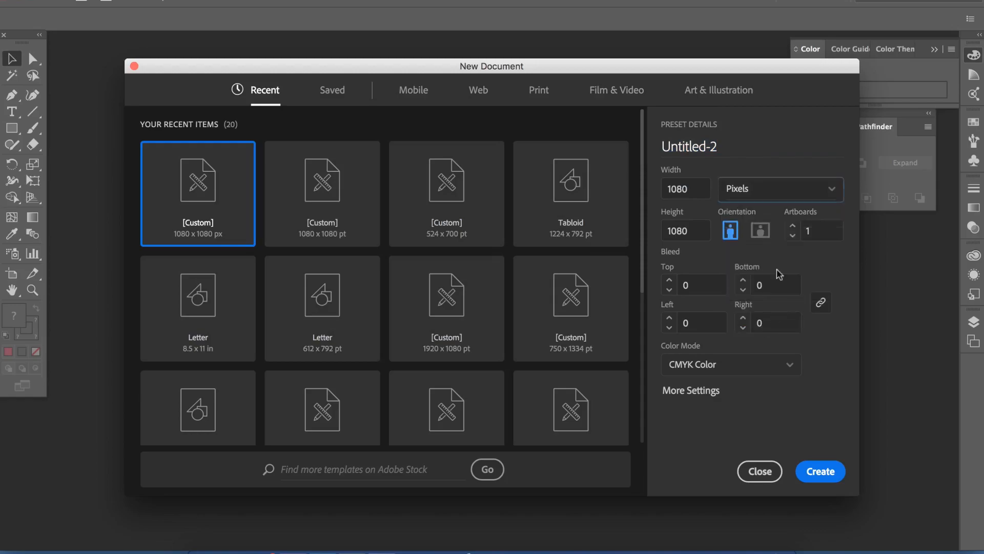
left_click(731, 233)
left_click(736, 372)
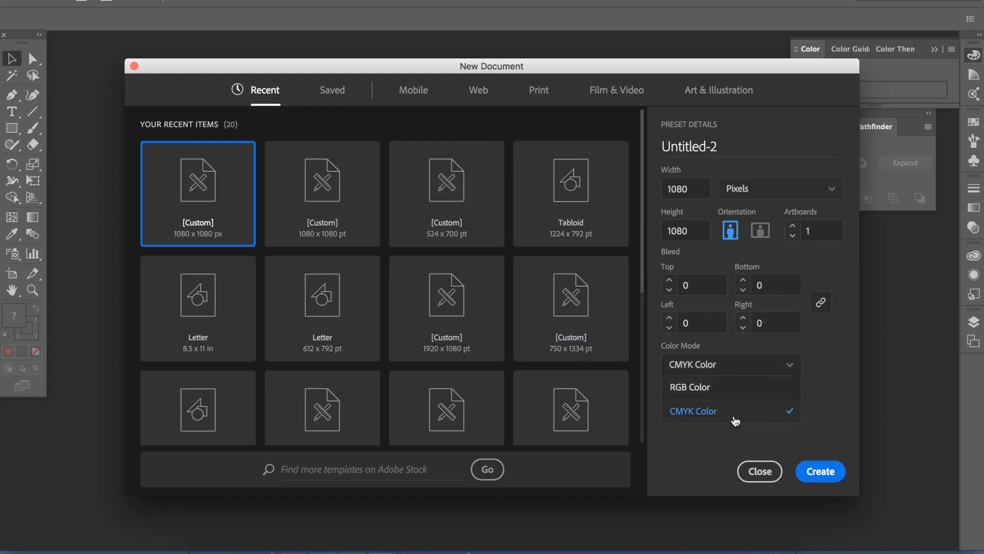
left_click(736, 420)
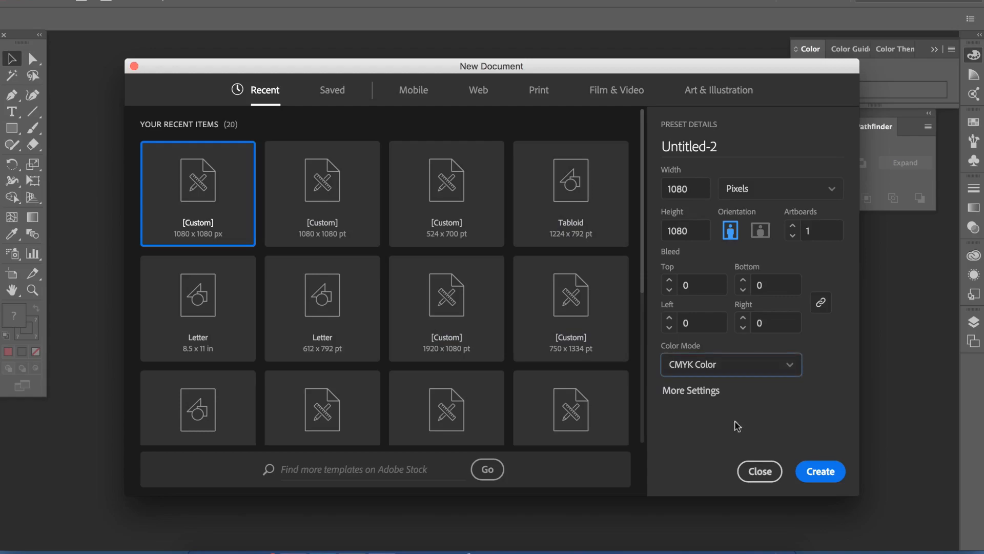
left_click(825, 479)
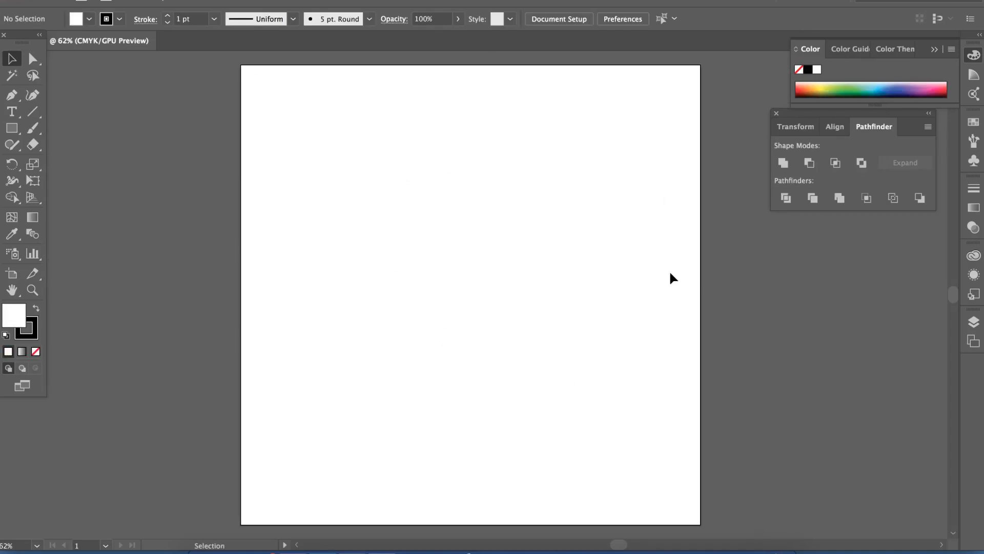
Step: Move the floating toolbar down clear of the document title, try the Direct Selection tool and return to the Selection tool
left_click_drag(22, 37, 10, 69)
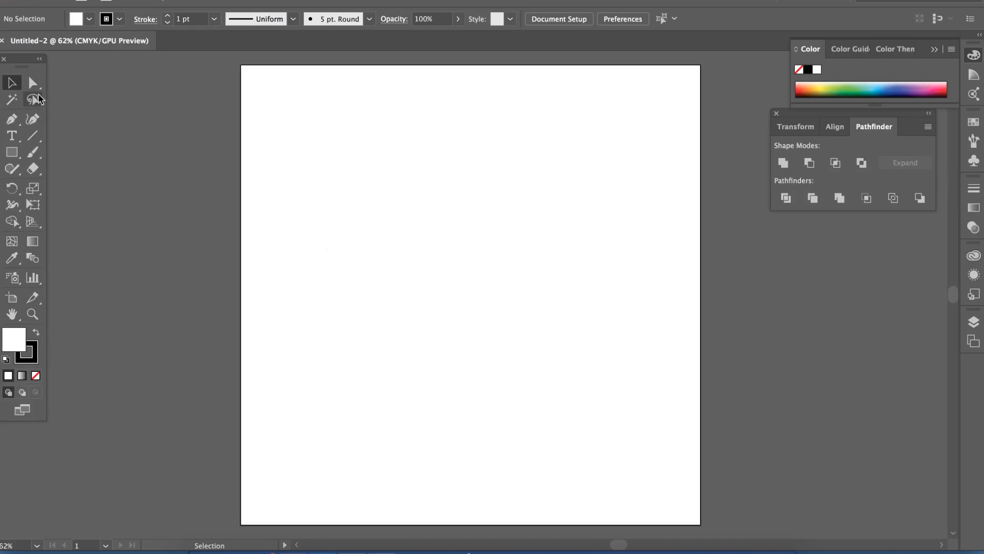
left_click_drag(34, 87, 83, 84)
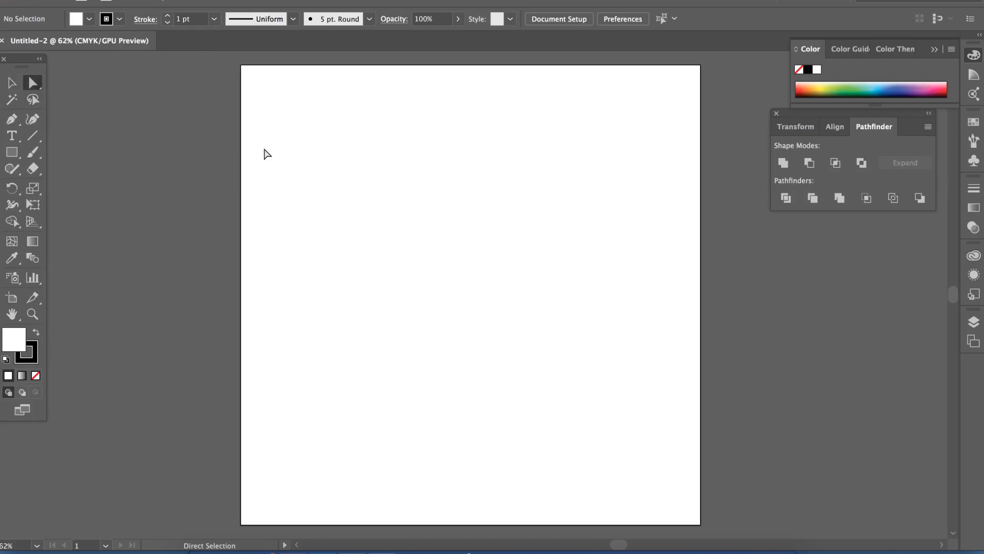
key("v")
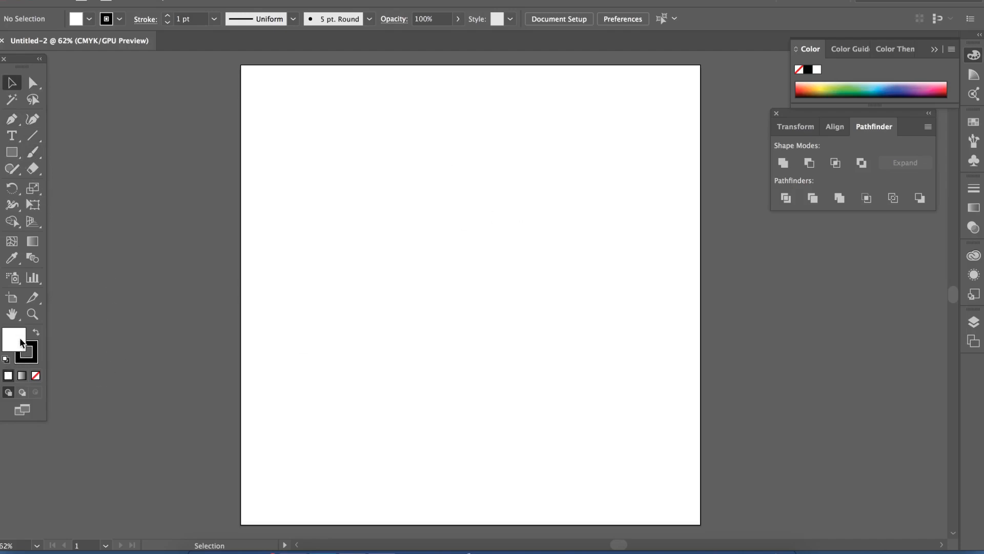
Step: Make the fill active rather than the stroke and set the fill color to pinkish red FF004D
left_click(34, 356)
left_click(22, 339)
left_click(34, 353)
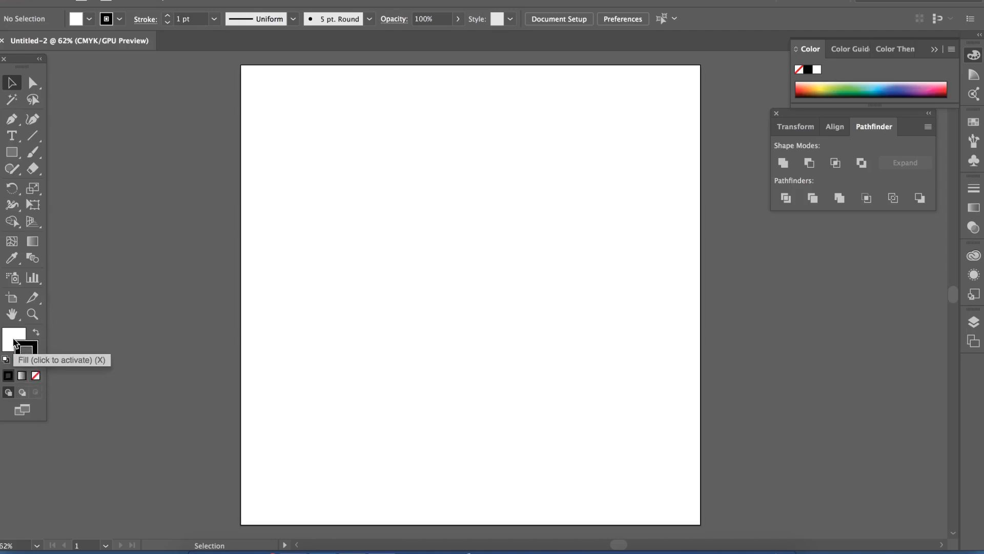
left_click(9, 336)
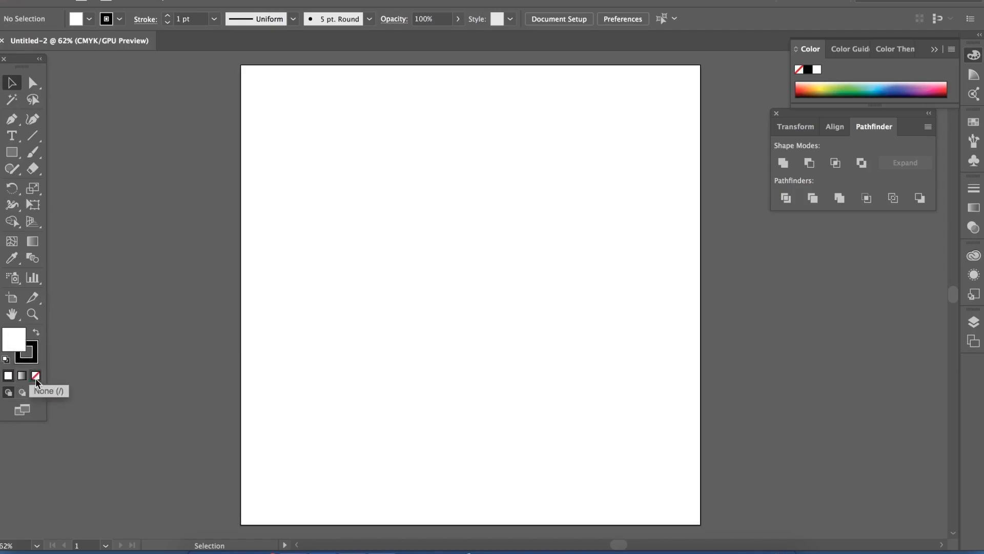
double_click(17, 338)
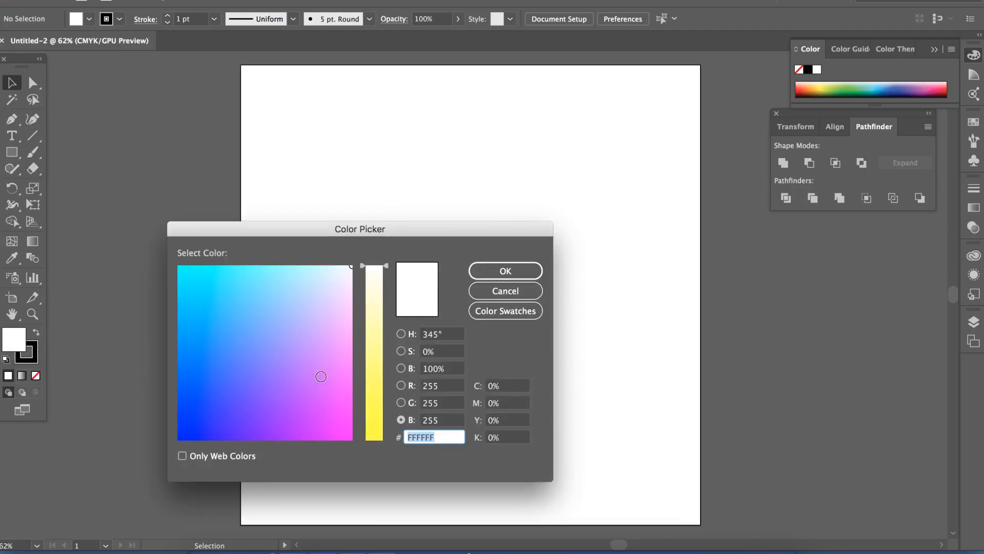
left_click_drag(373, 349, 377, 386)
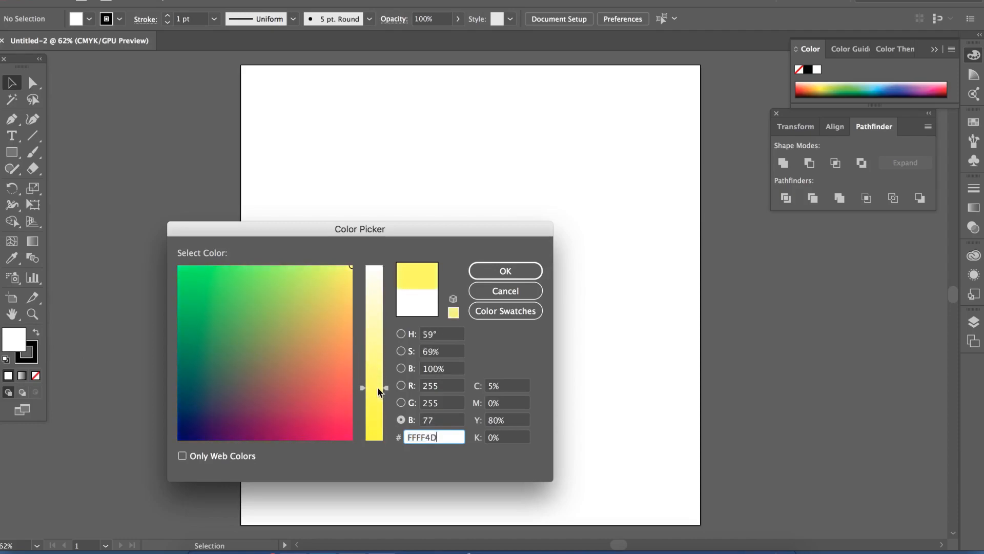
left_click_drag(345, 432, 366, 455)
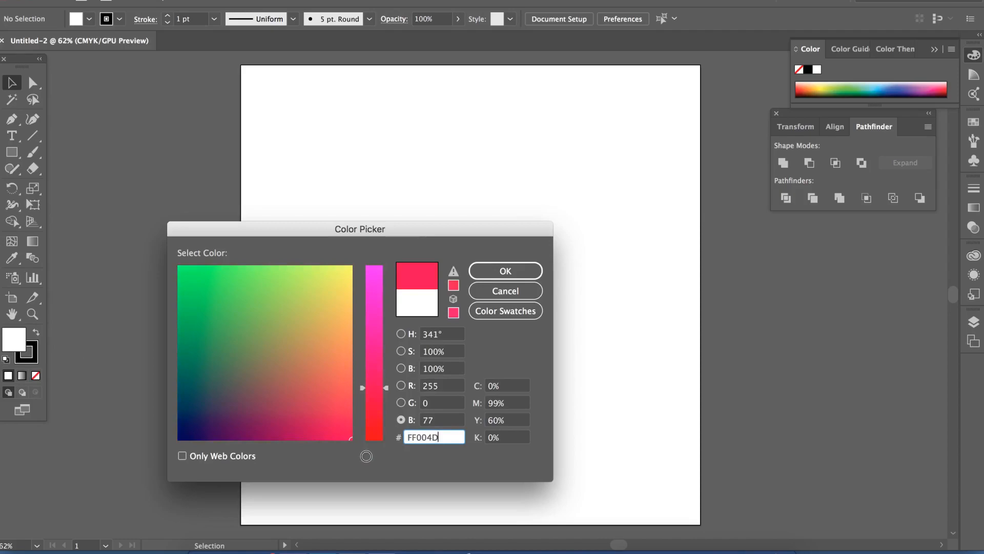
left_click(488, 268)
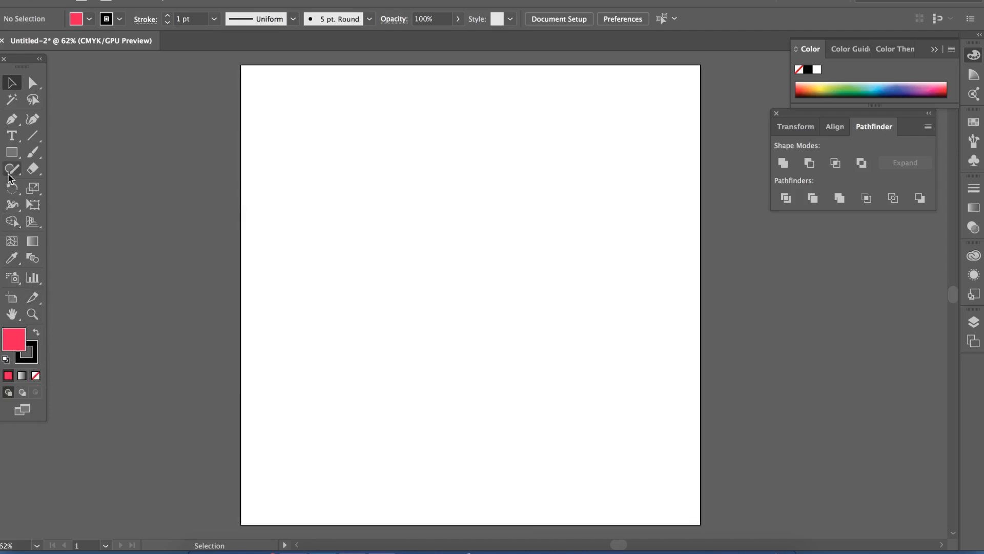
Step: Create a 500 x 500 px square on the artboard with the Rectangle tool
left_click(12, 153)
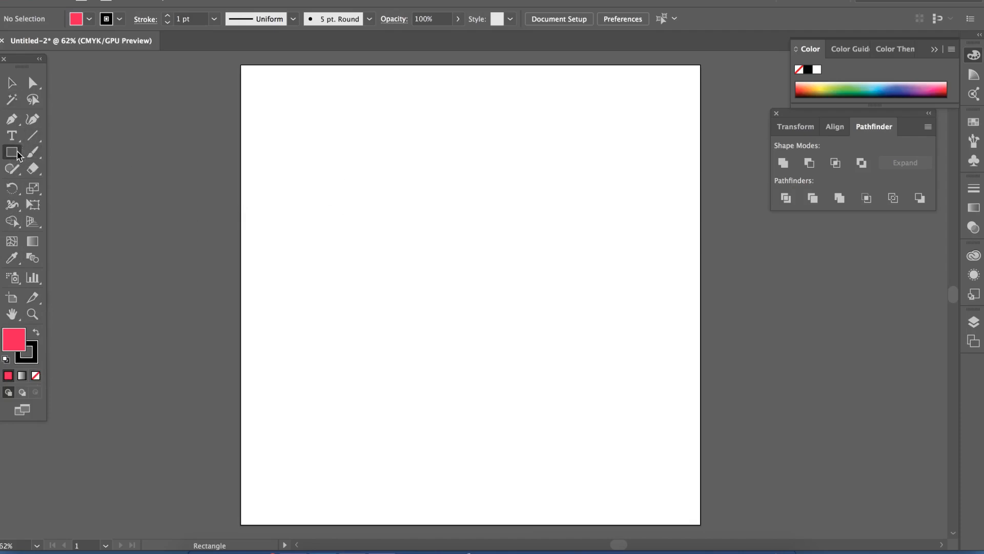
left_click(329, 189)
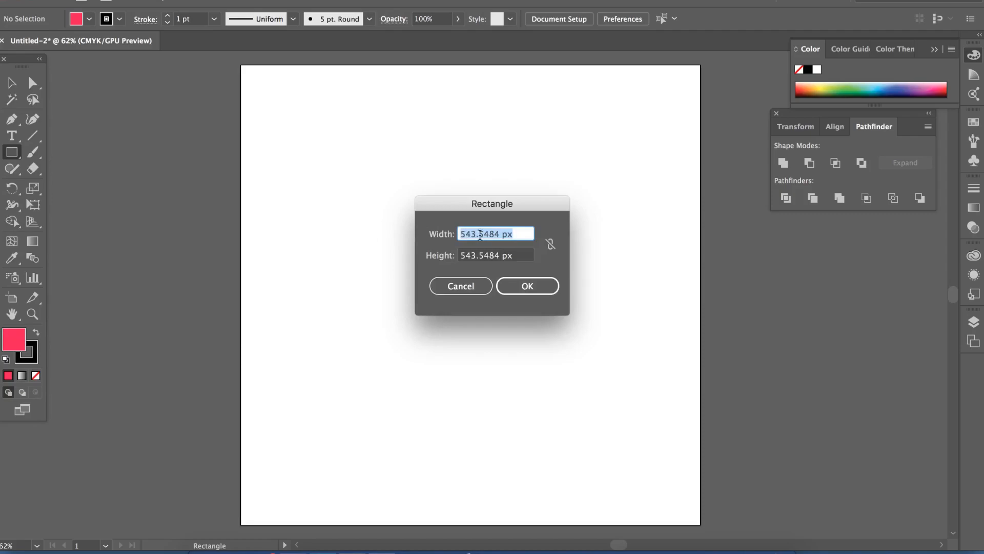
type("500")
key("Tab")
type("5")
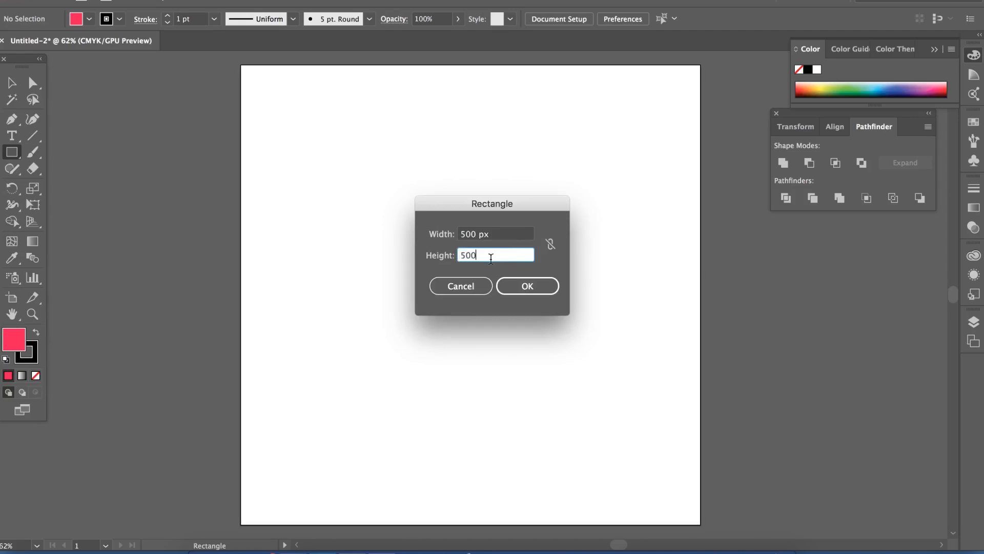
left_click(547, 287)
left_click(547, 287)
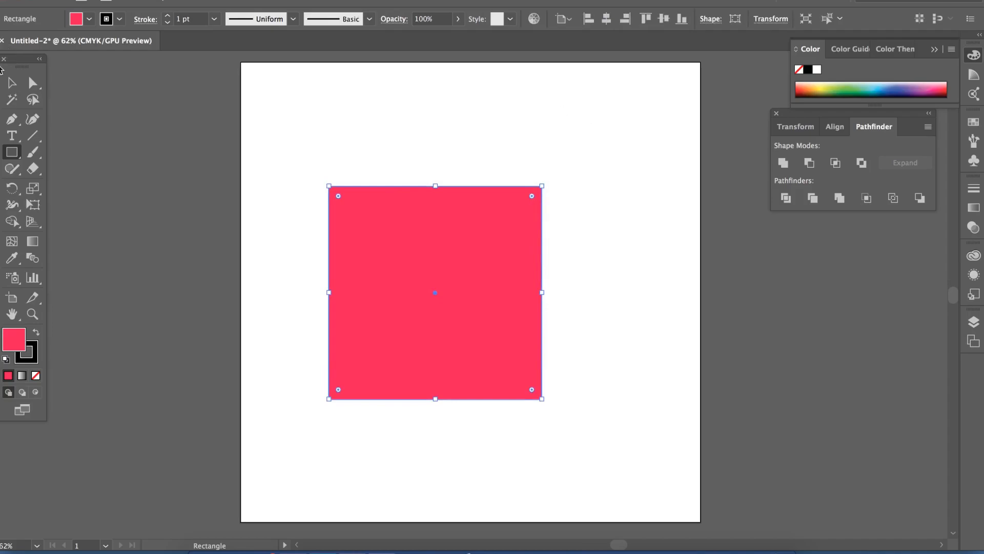
Step: Try the edge alignments on the square, center it horizontally and vertically on the artboard, and deselect it
left_click(11, 83)
scroll(687, 266, "up", 1)
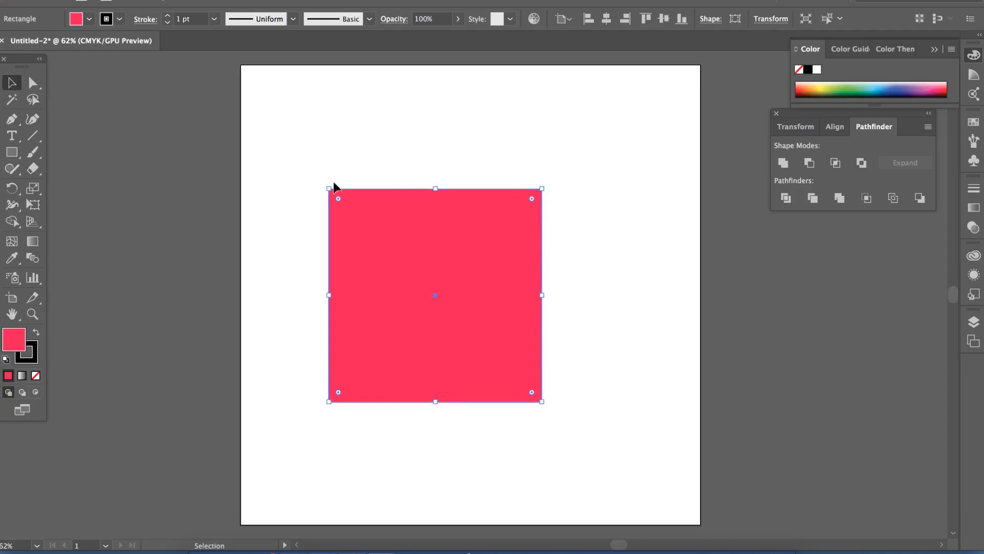
left_click(589, 21)
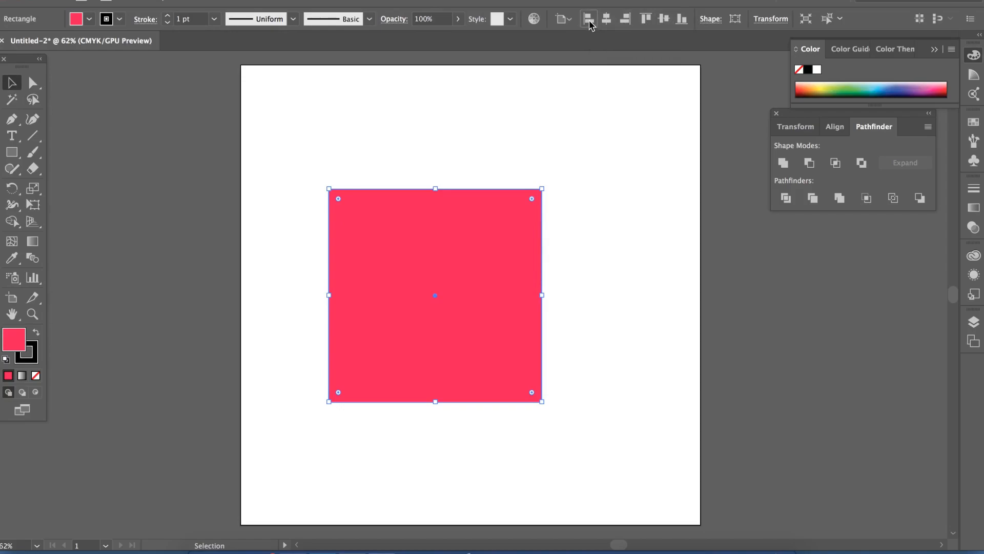
left_click(628, 21)
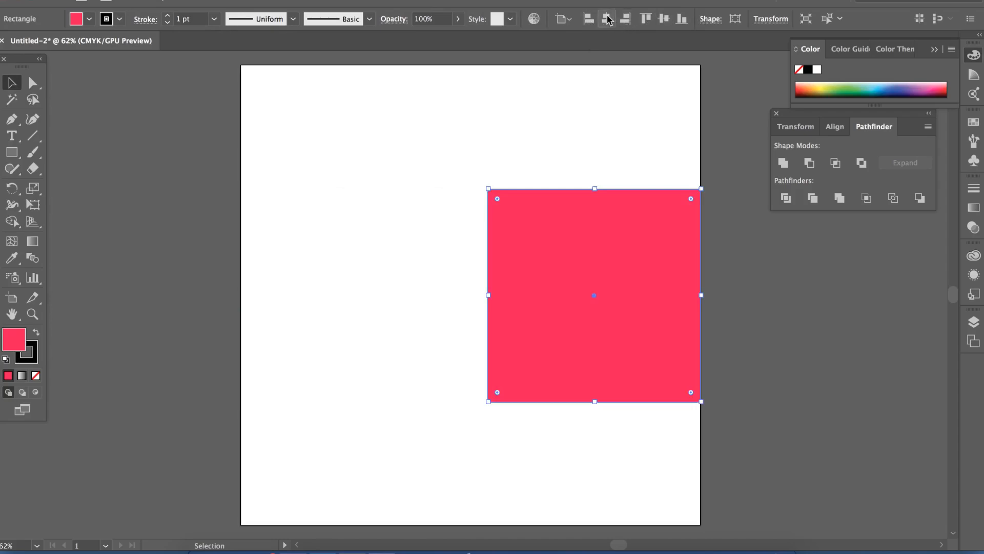
left_click(606, 19)
left_click(645, 19)
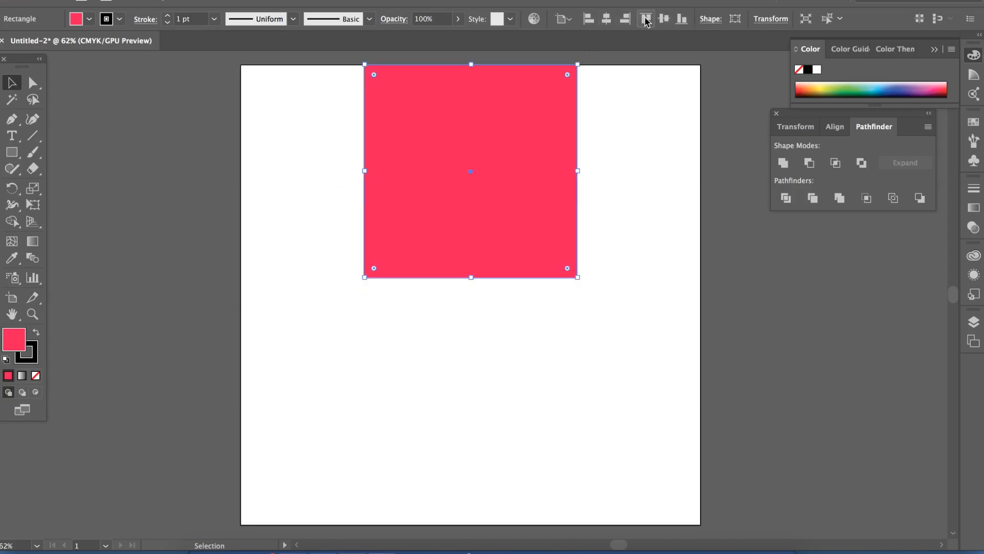
left_click(682, 19)
left_click(664, 19)
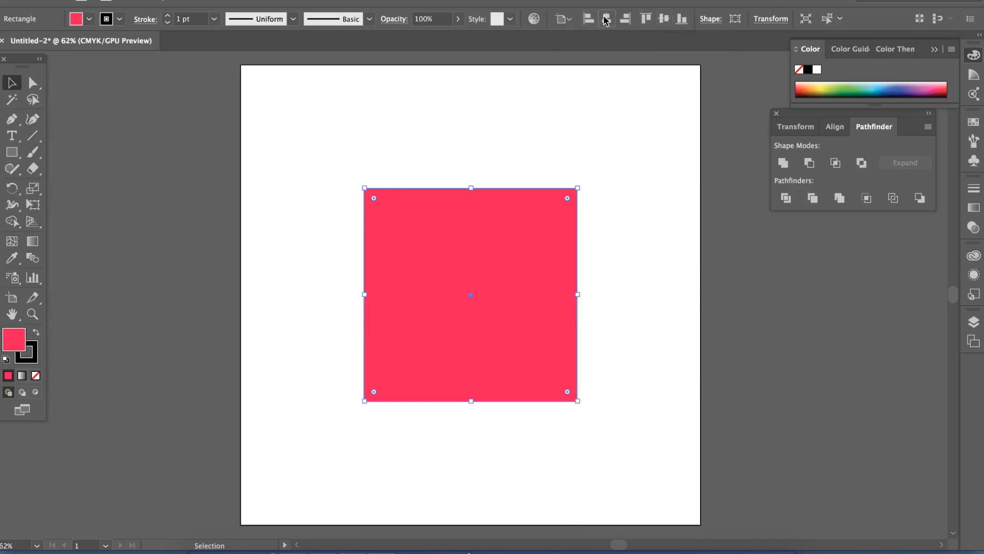
left_click(624, 153)
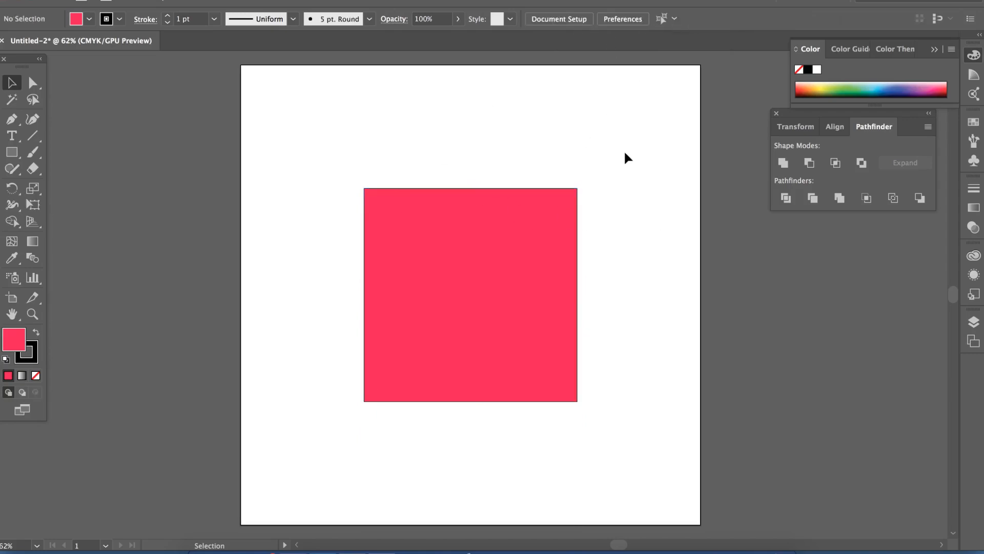
Step: Try selecting the whole square with the Selection tool, pick its upper-right anchor point with the Direct Selection tool, and deselect it
left_click(486, 259)
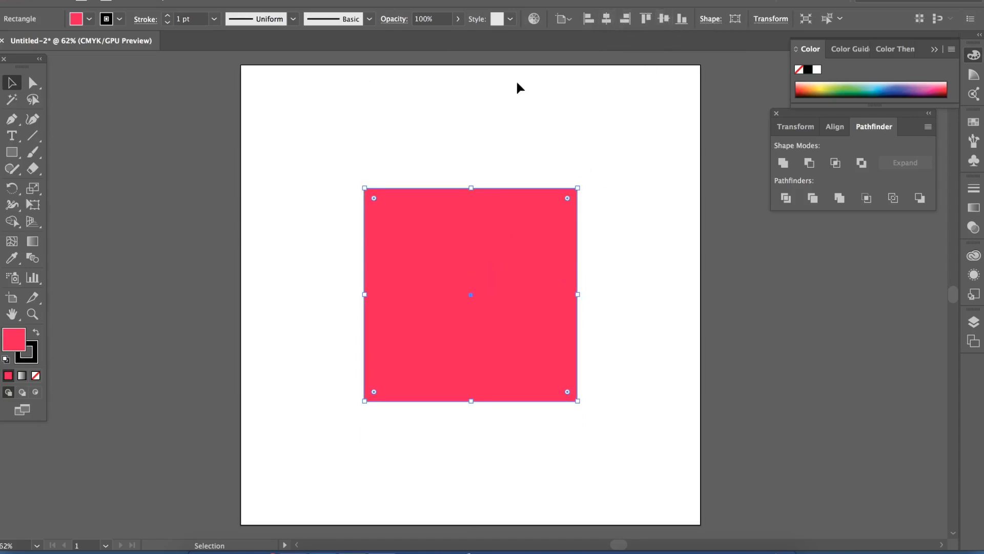
left_click(636, 302)
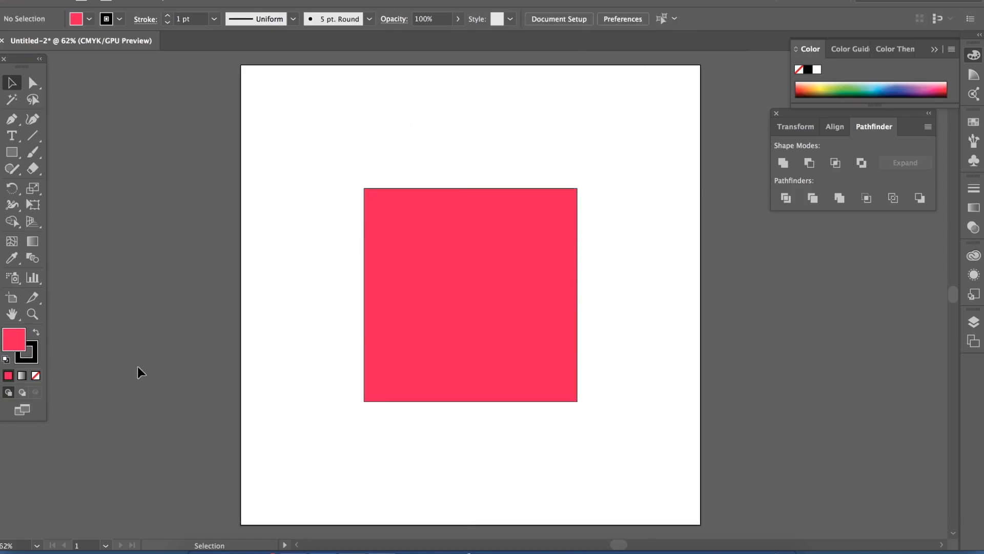
left_click(416, 261)
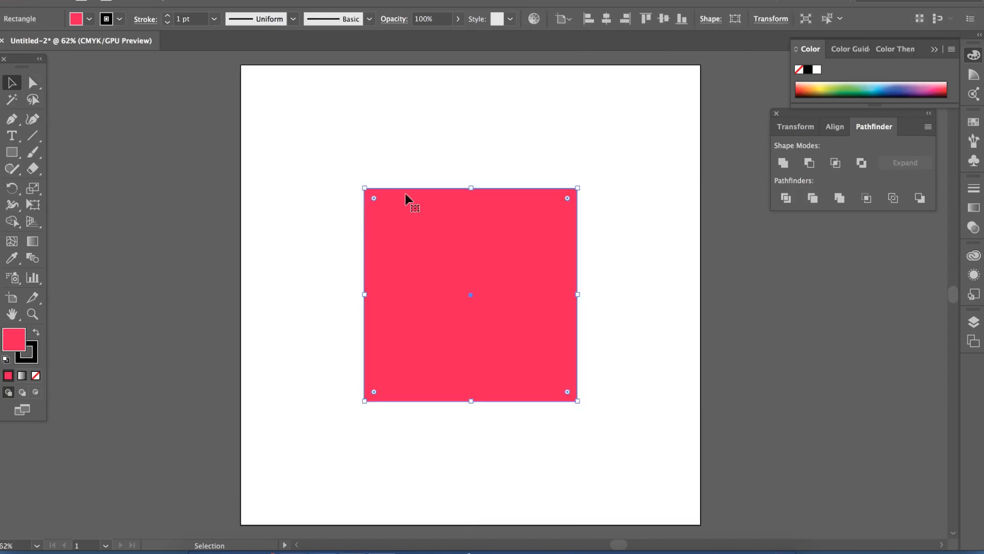
left_click(30, 83)
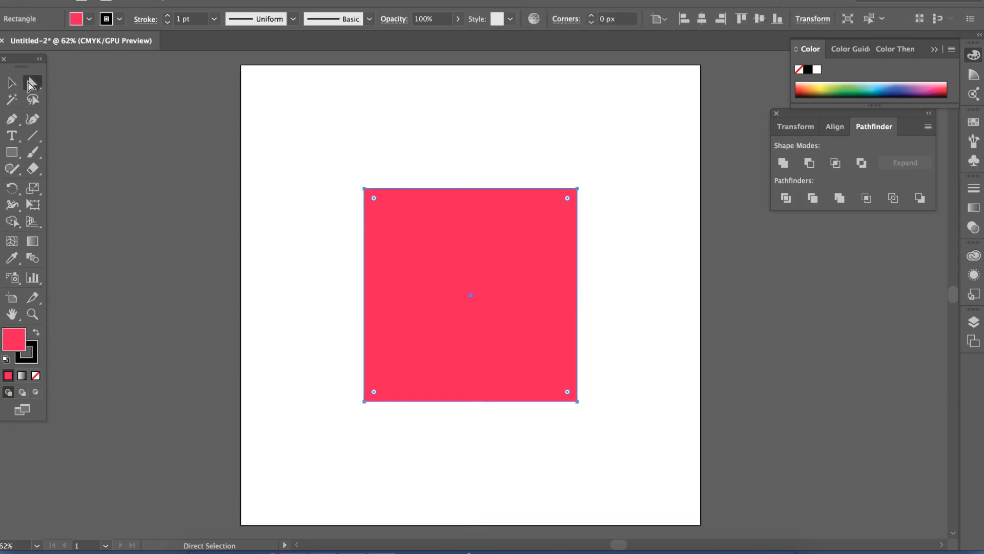
left_click(577, 189)
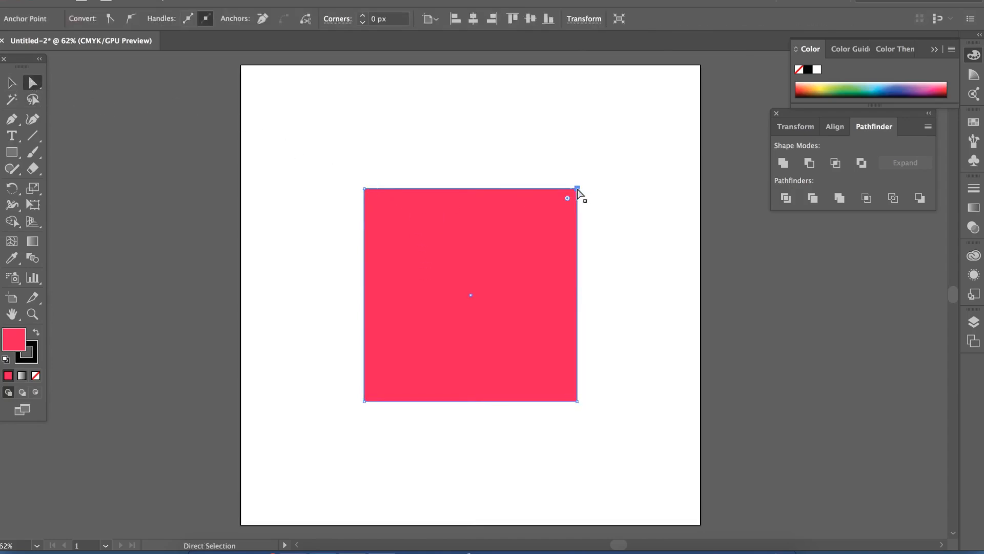
key("v")
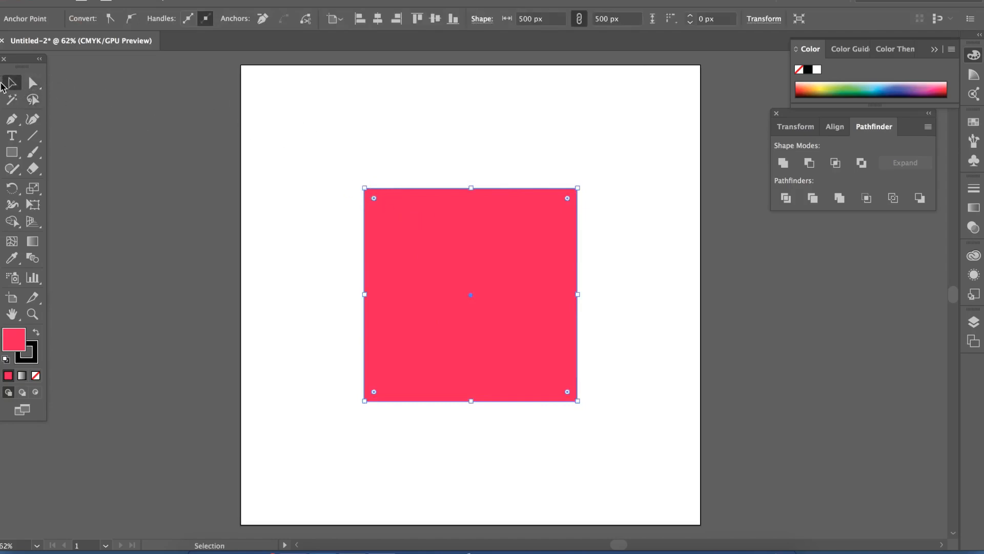
left_click(198, 101)
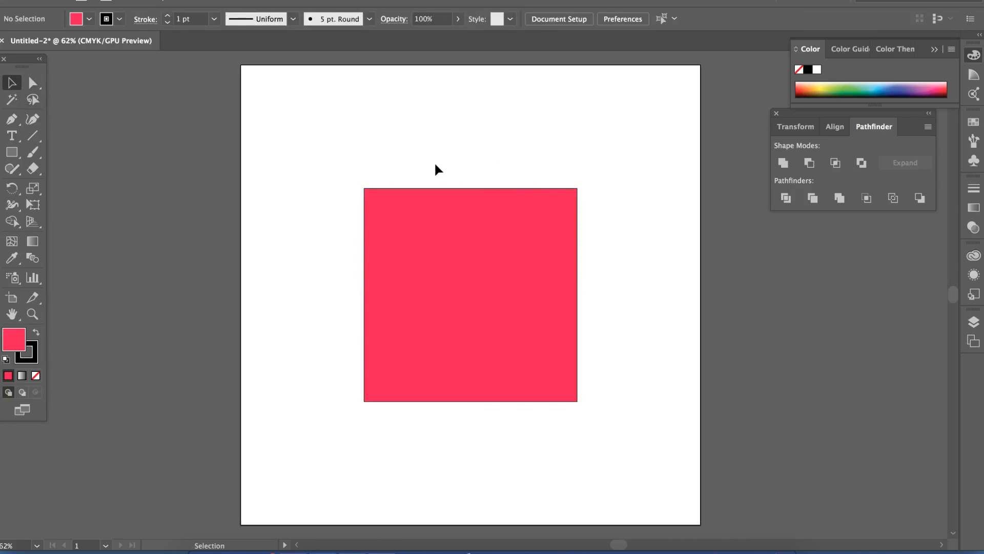
Step: Try rotating the square freely with the Selection tool, undo the rotation and deselect the square
left_click_drag(470, 220, 419, 161)
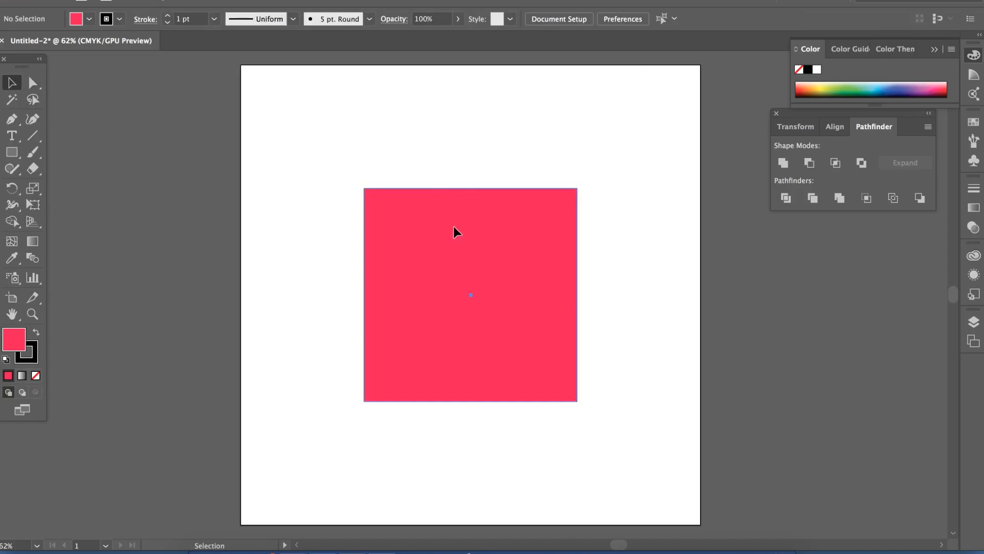
left_click(454, 226)
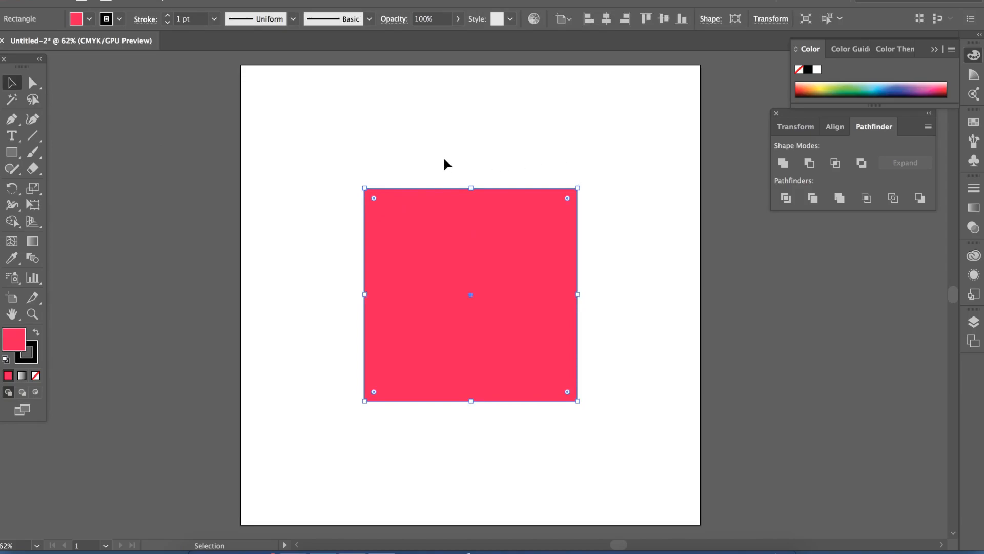
left_click_drag(582, 182, 614, 187)
key("super+z")
left_click_drag(582, 183, 350, 152)
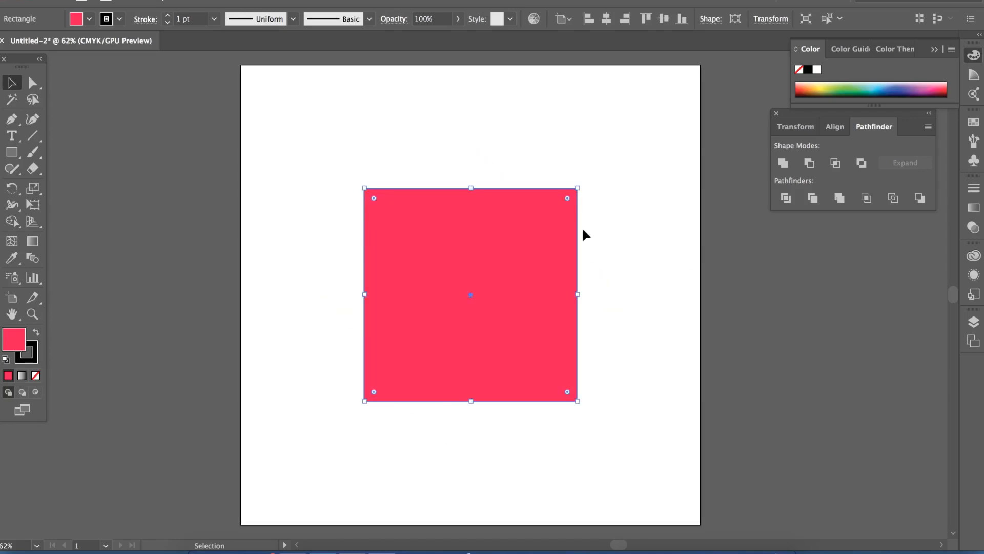
left_click(651, 192)
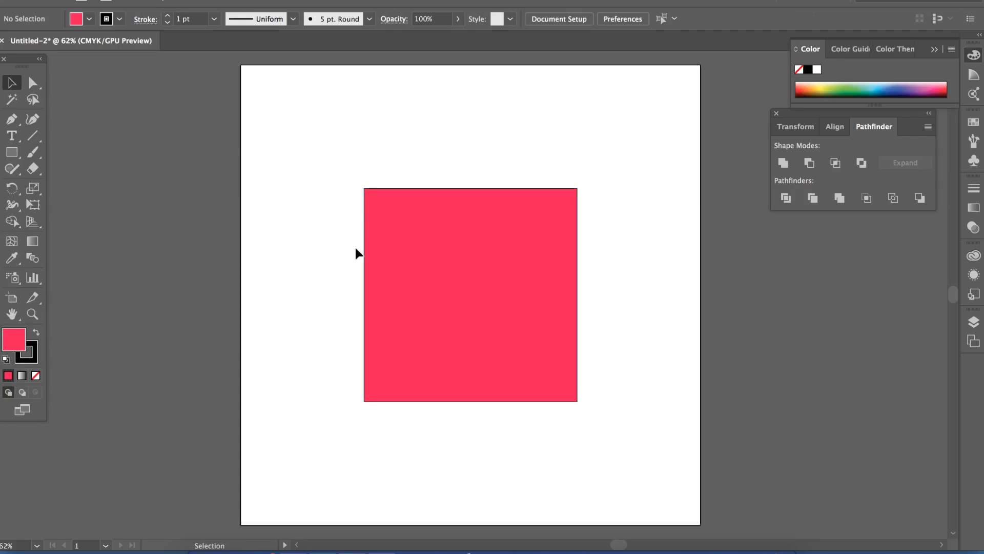
Step: Select the square with a marquee, review the Edit commands, try a clockwise rotation, undo it and deselect the square
left_click_drag(294, 132, 575, 386)
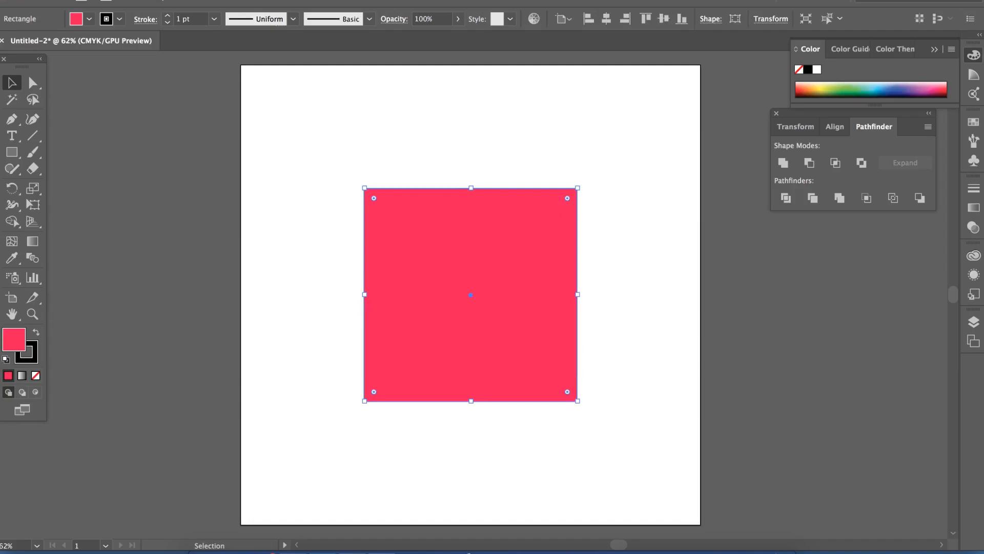
left_click(145, 0)
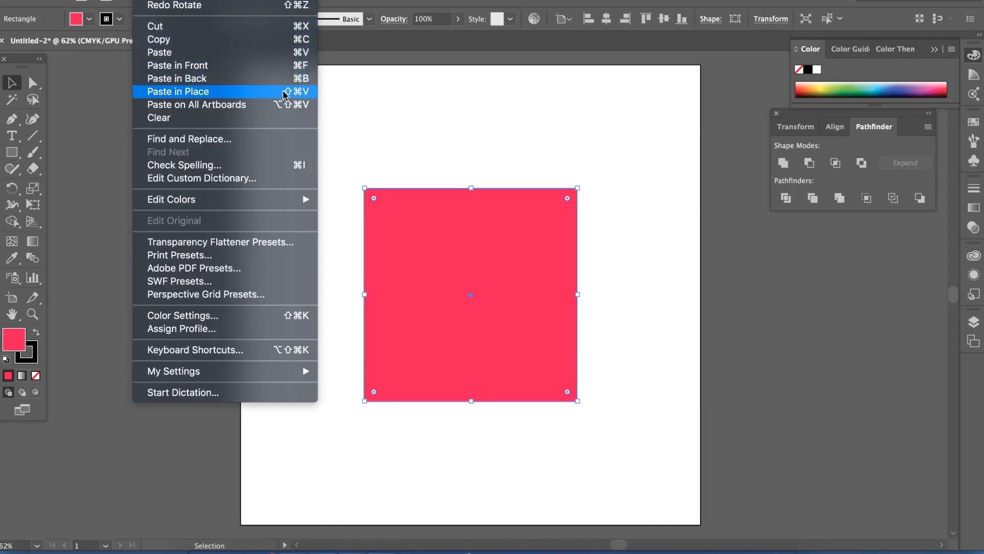
mouse_move(372, 1)
left_click(558, 95)
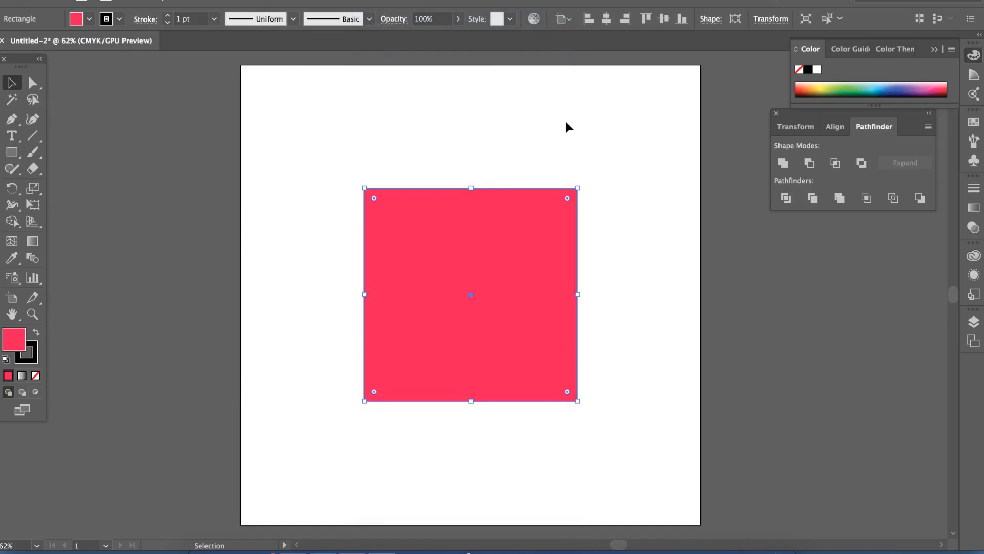
left_click_drag(583, 182, 631, 260)
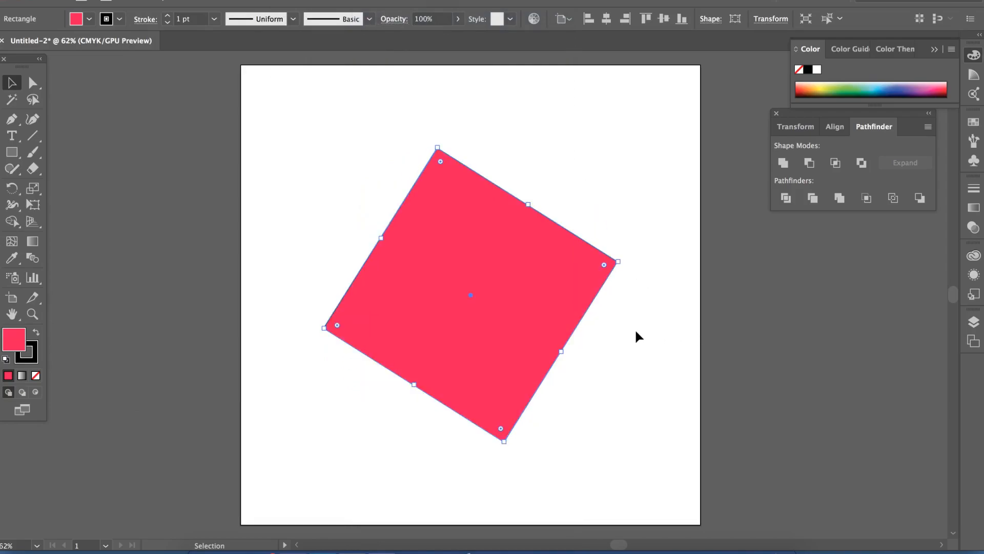
key("ctrl+z")
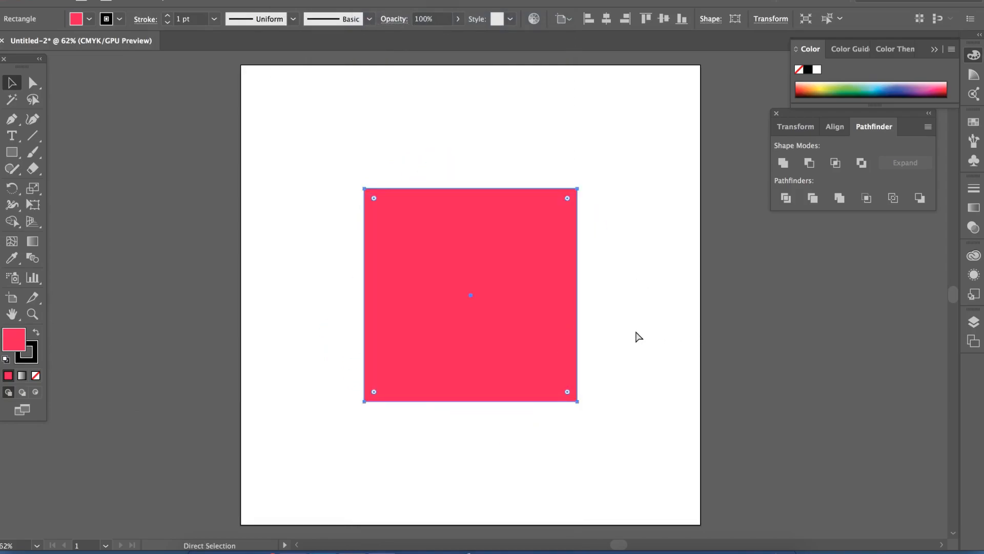
left_click(635, 328)
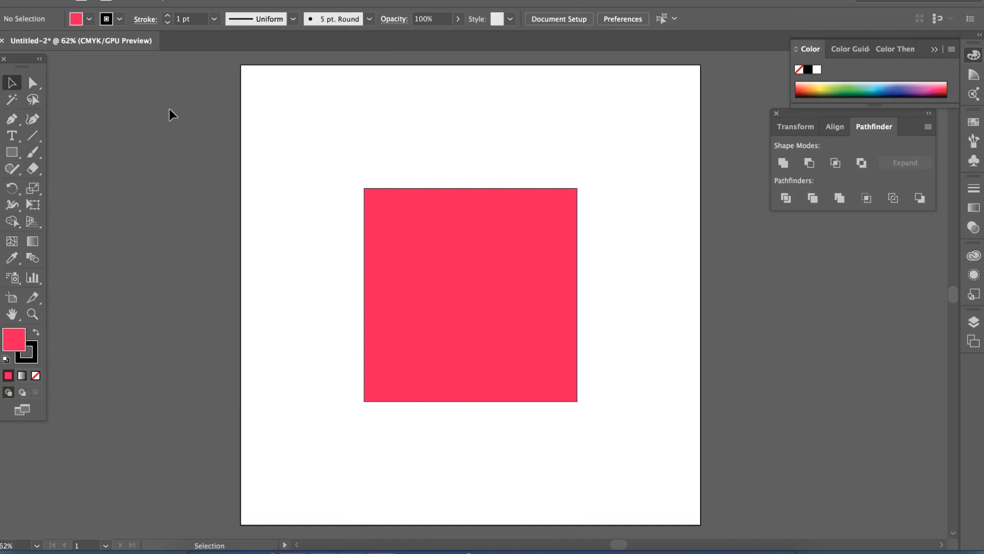
Step: Try moving the square's upper-right anchor point inward toward the lower-left corner with the Direct Selection tool and deselect the shape
left_click(38, 87)
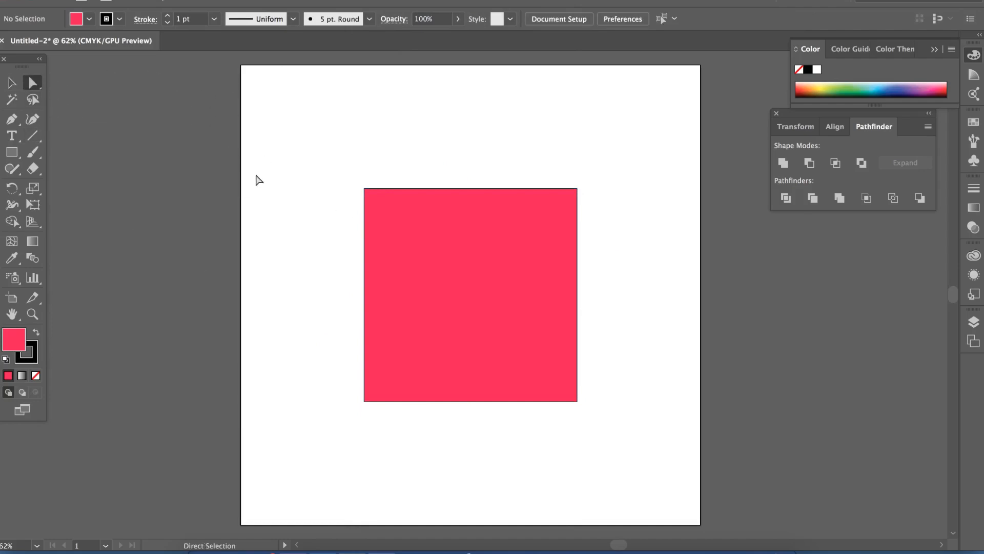
left_click_drag(319, 159, 340, 150)
left_click(423, 215)
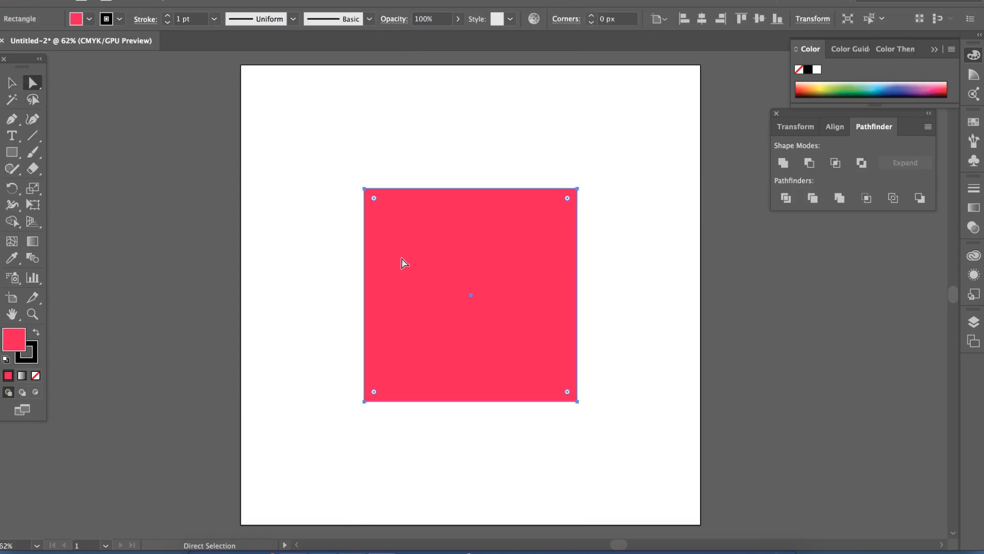
left_click(364, 189)
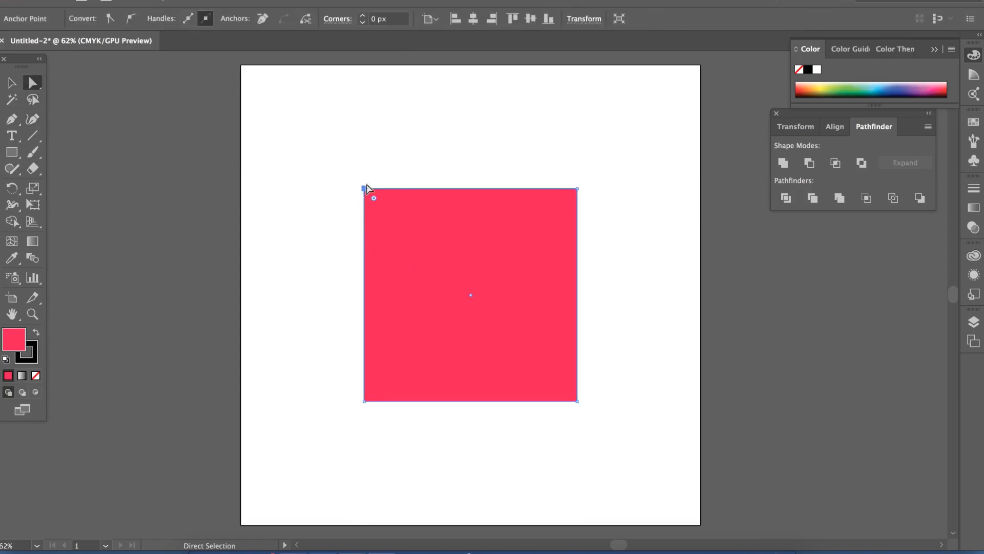
left_click(576, 188)
left_click_drag(576, 189, 420, 332)
left_click(570, 267)
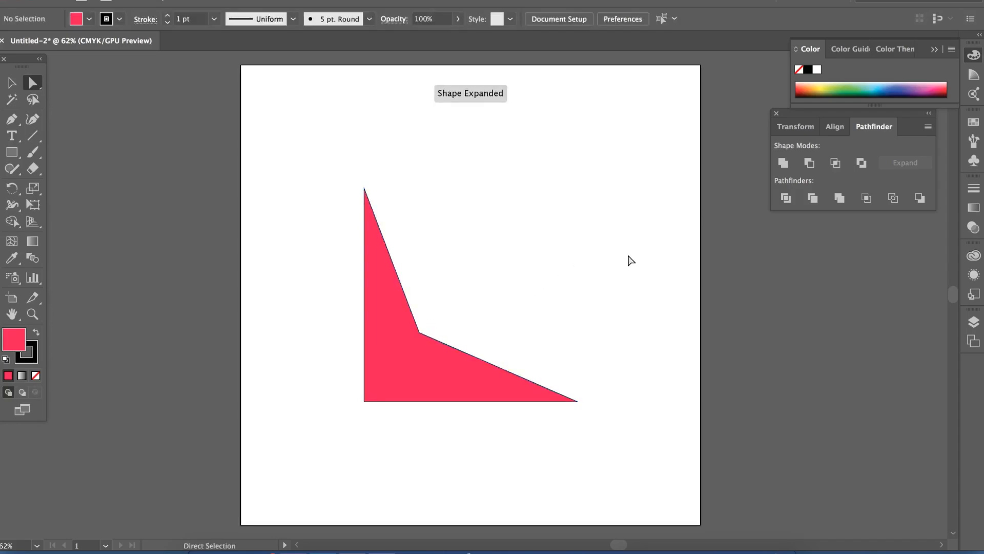
Step: Try moving the inner anchor point back out, undo all the reshaping of the square, and return to the Selection tool
left_click_drag(421, 330, 567, 182)
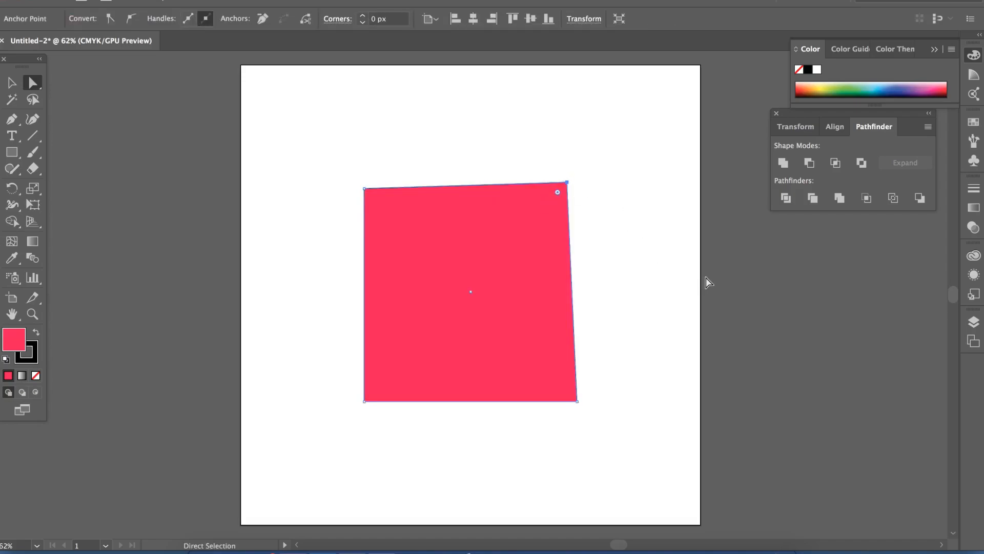
key("ctrl+z")
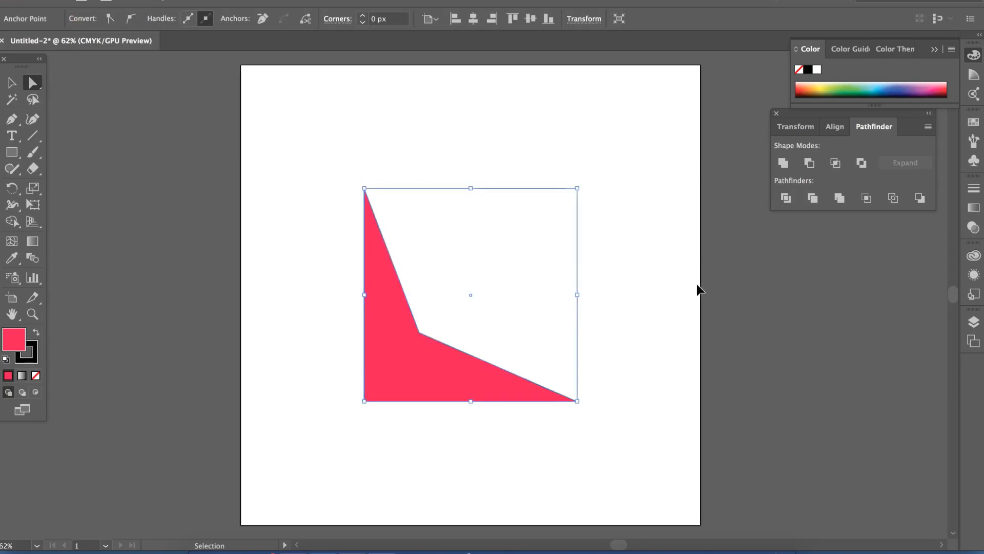
key("ctrl+z")
left_click(694, 288)
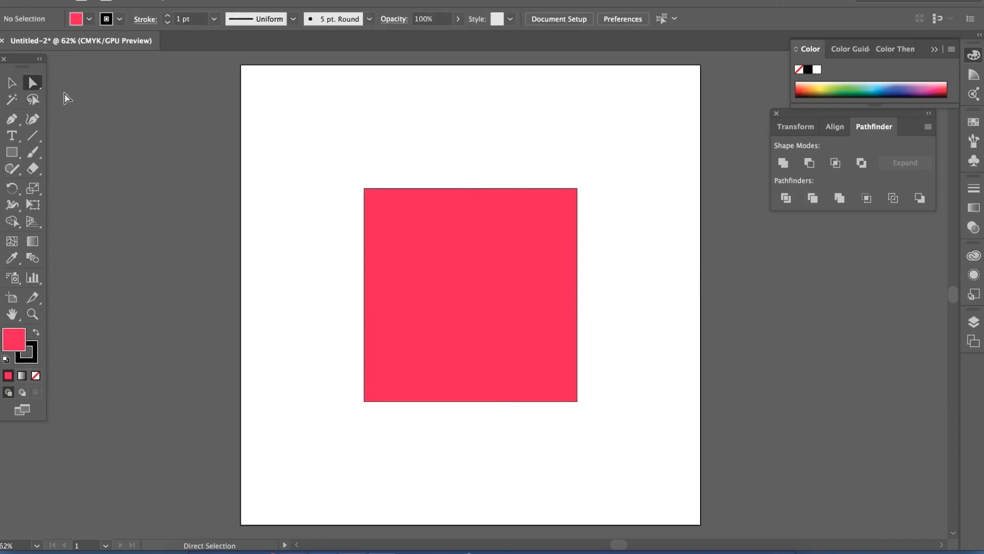
left_click(11, 83)
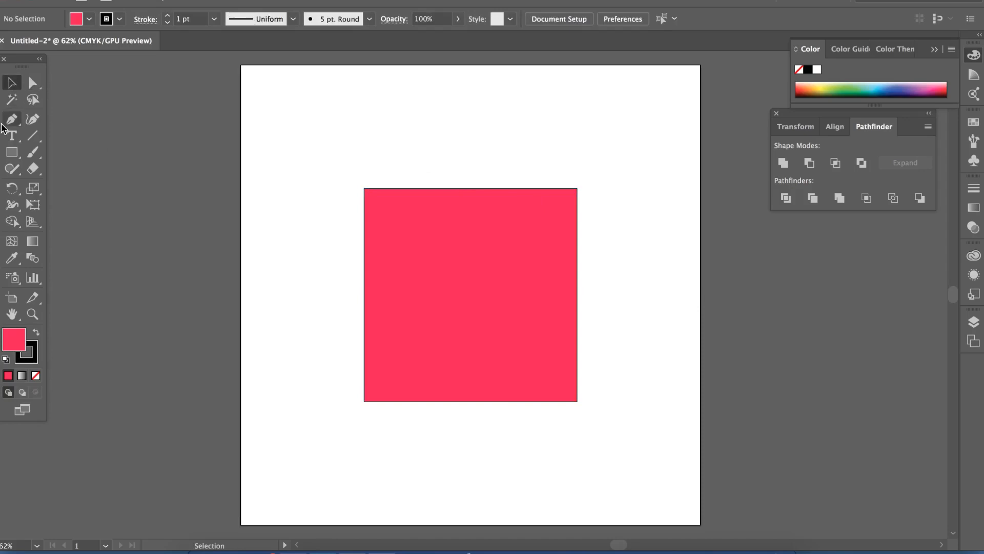
Step: Draw a closed triangle like a roof above the square, about as wide as the square, with the Pen tool and deselect it
left_click(8, 121)
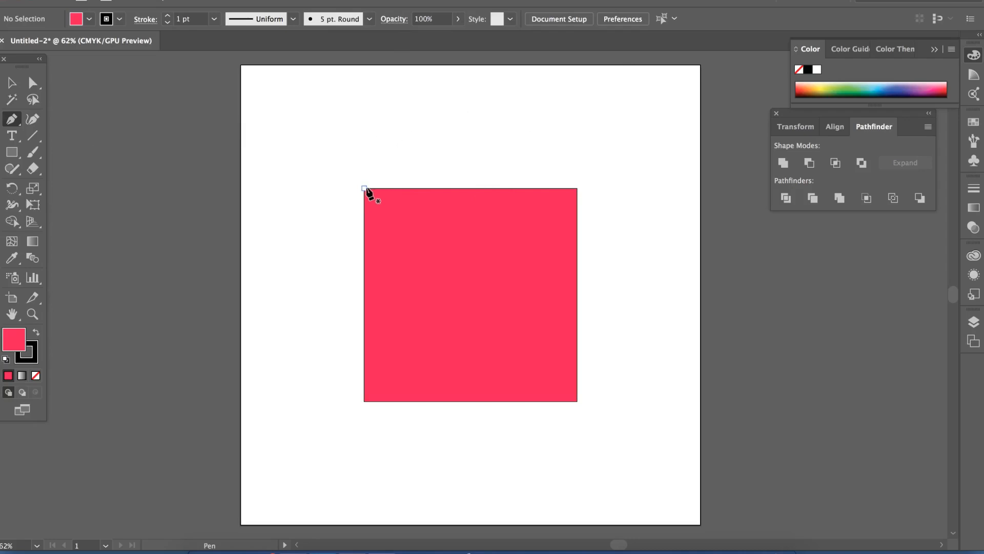
left_click(363, 161)
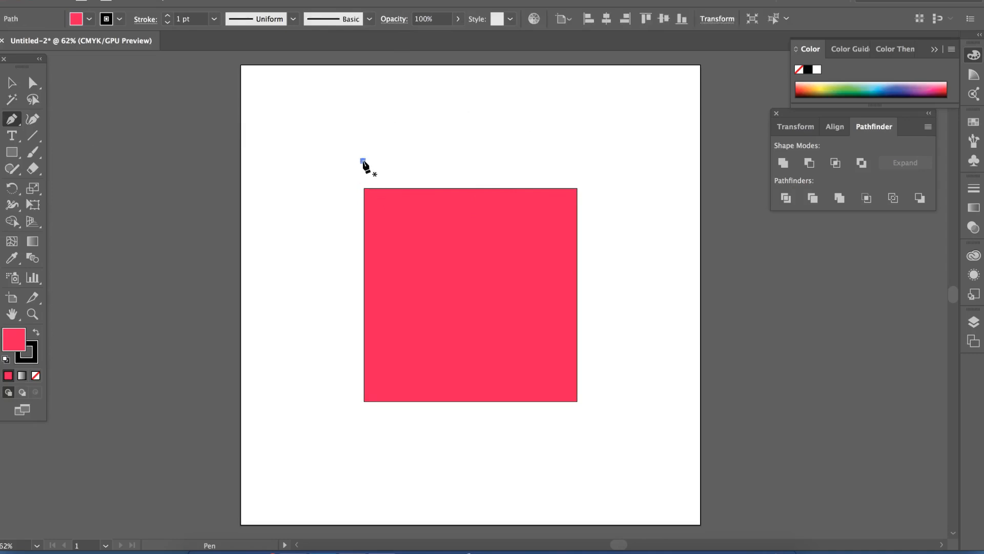
left_click(471, 93)
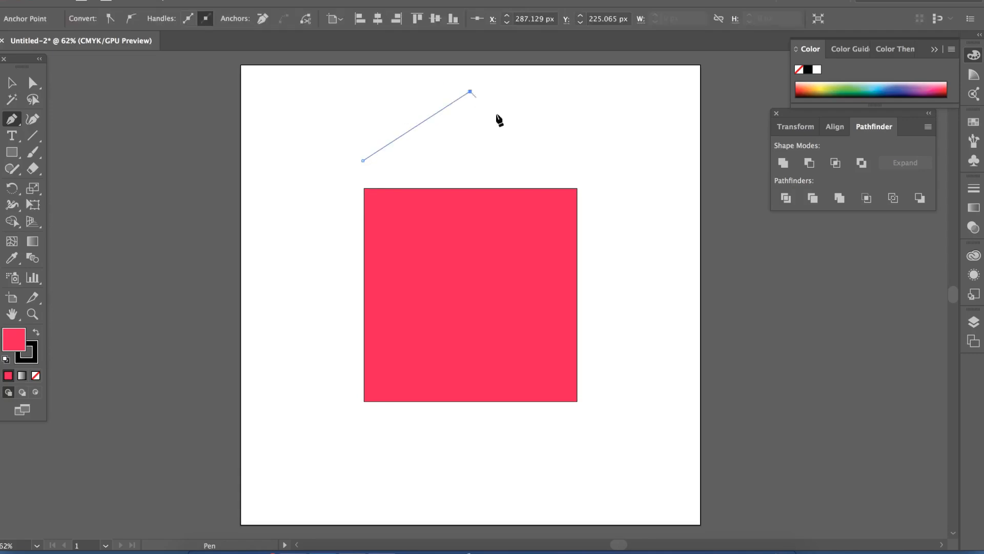
left_click(577, 159)
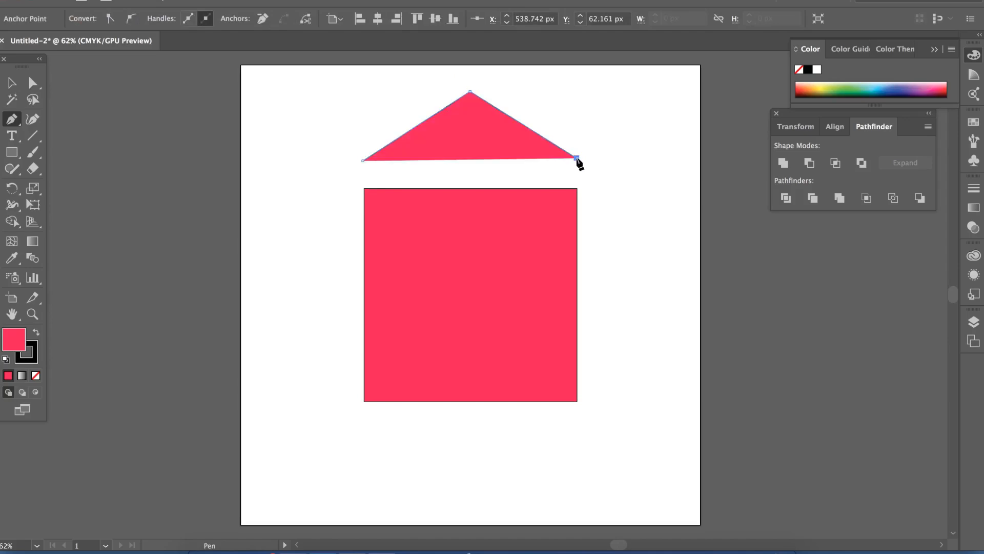
left_click(362, 161)
key("v")
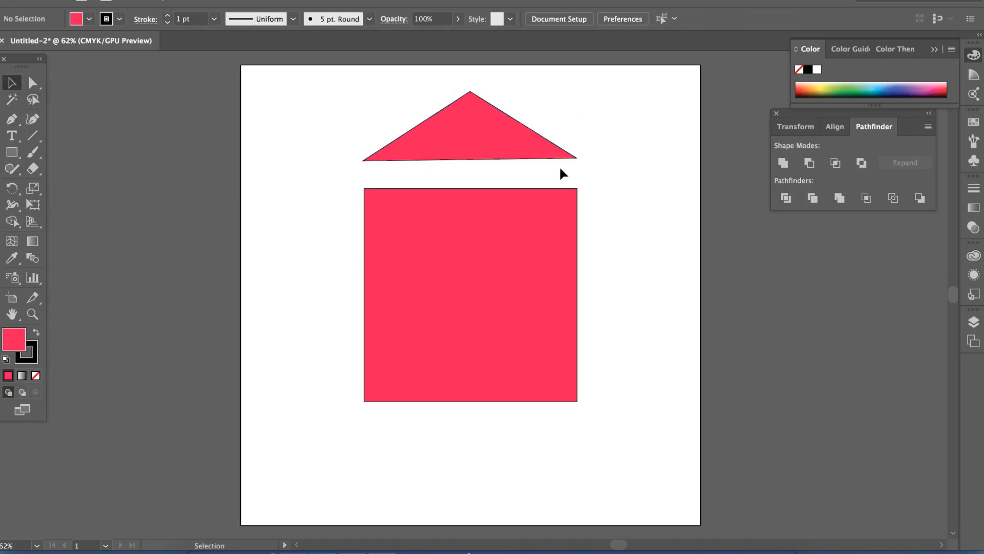
Step: Nudge the triangle's lower-right anchor point slightly outward with the Direct Selection tool, deselect the triangle and return to the Selection tool
left_click(33, 82)
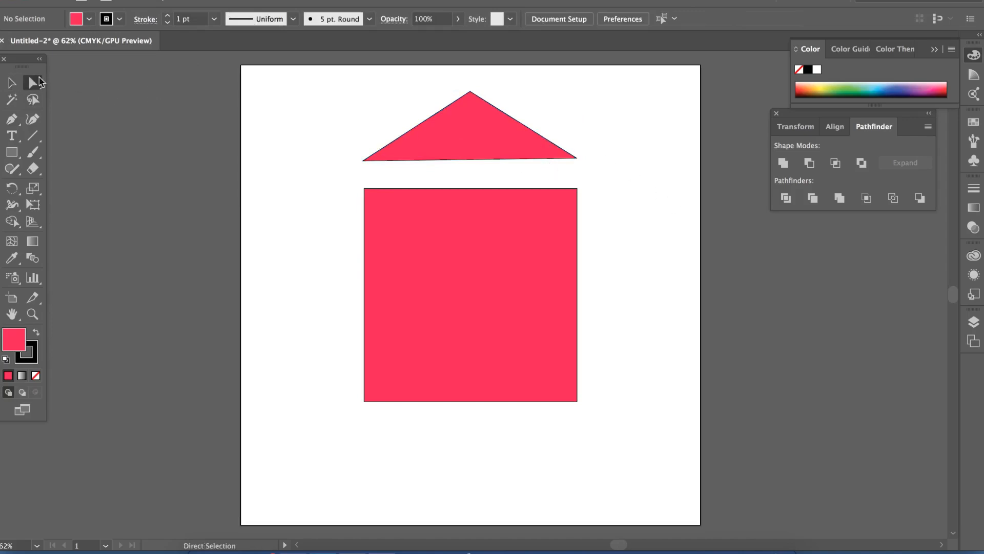
left_click(576, 158)
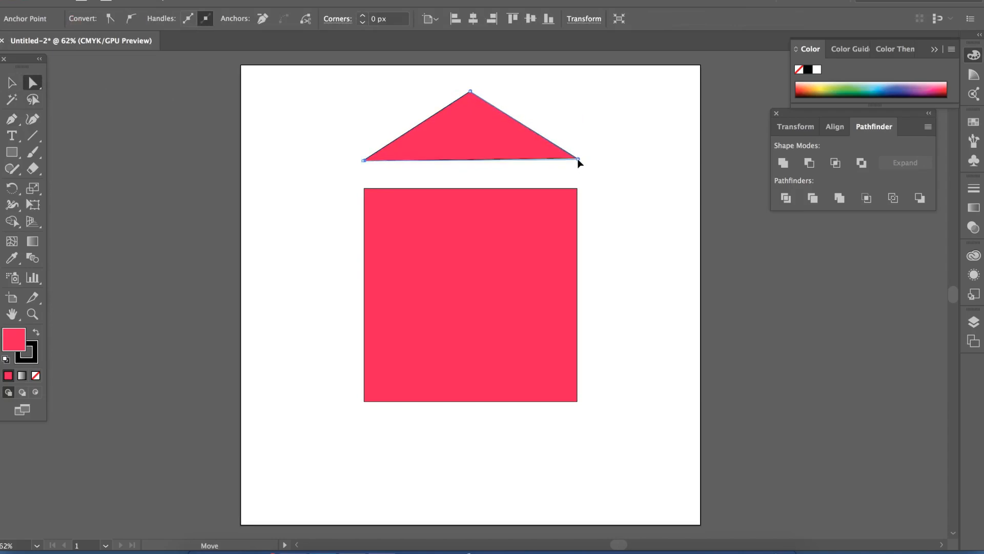
left_click(604, 191)
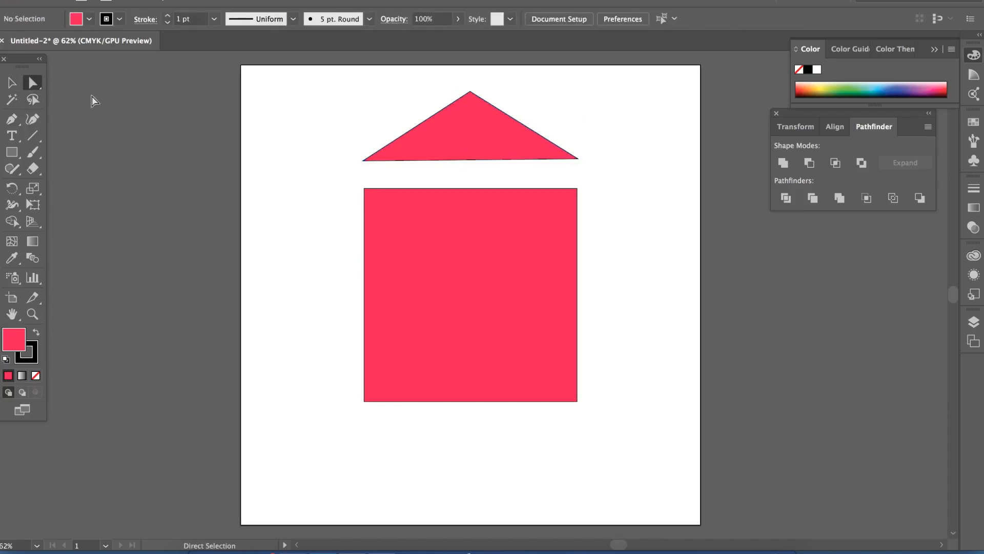
left_click(12, 82)
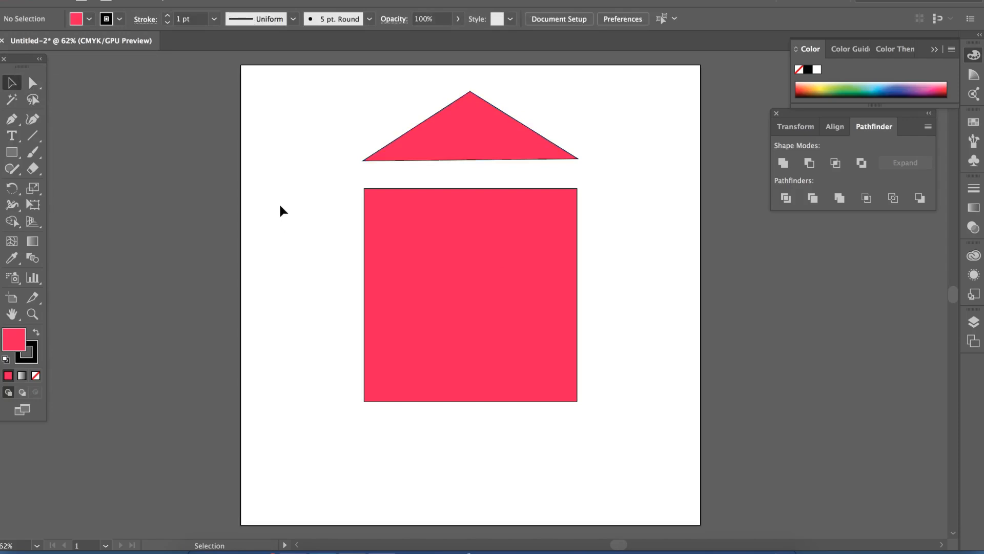
Step: Try drawing a straight horizontal path below the square, about as wide as the square, with the Pen tool, undo it and return to the Selection tool
left_click(12, 119)
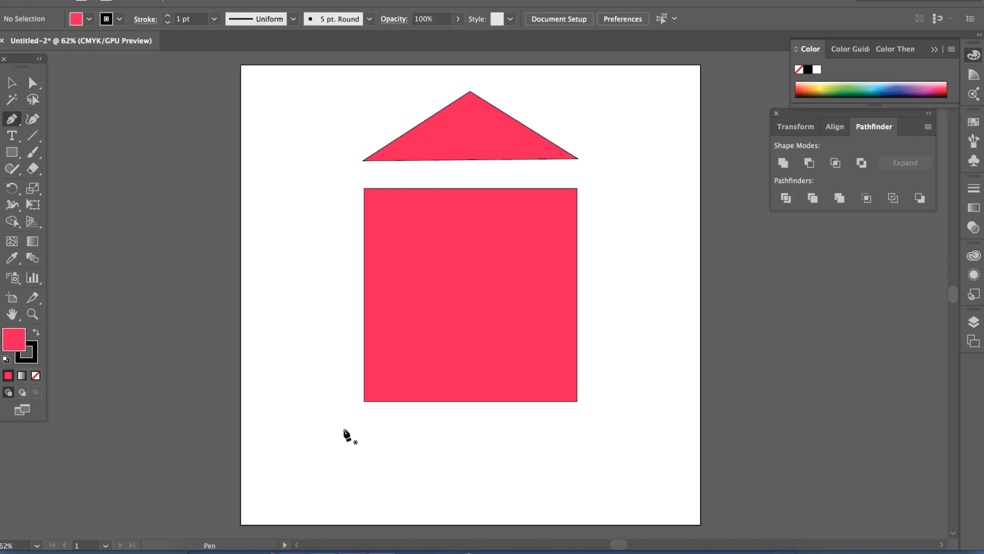
left_click(364, 448)
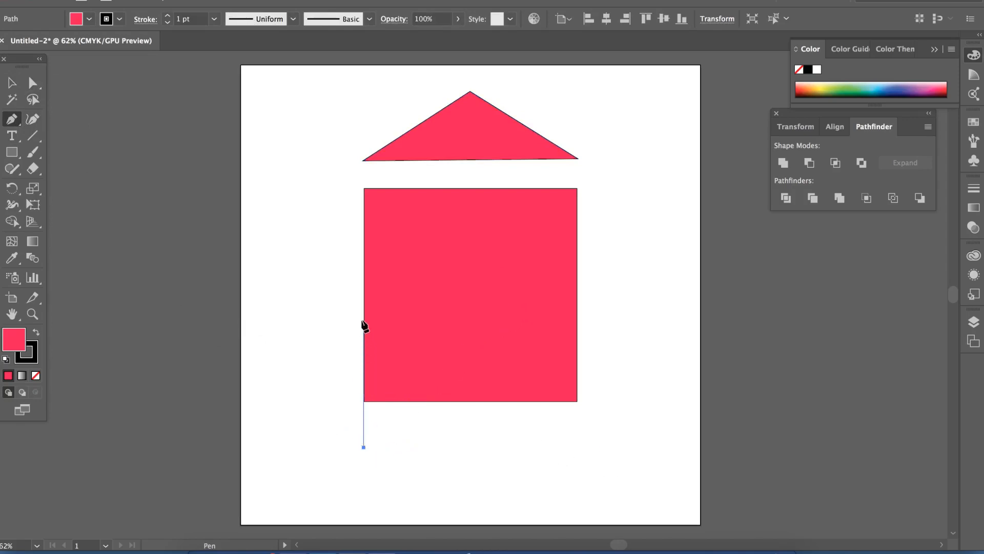
left_click(576, 447)
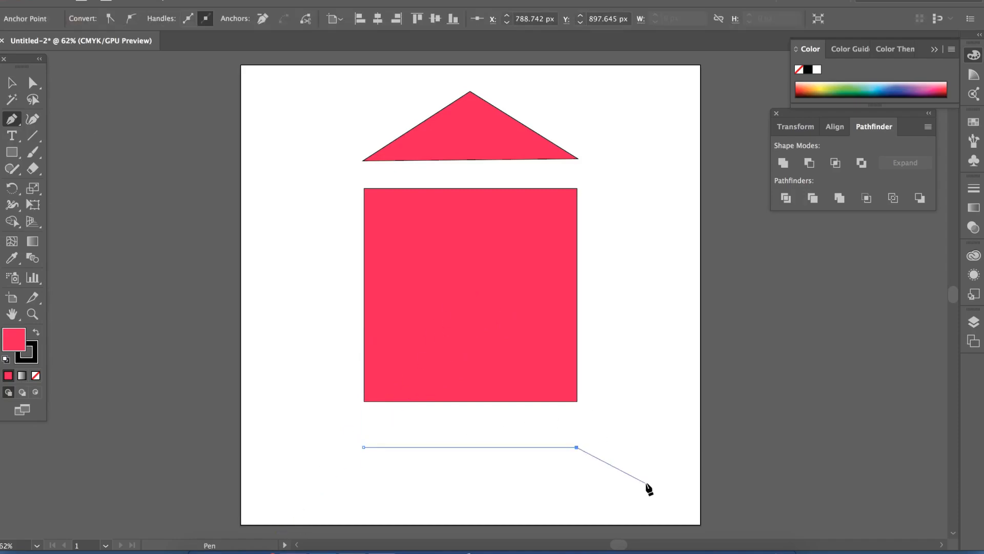
key("super+z")
key("super+z")
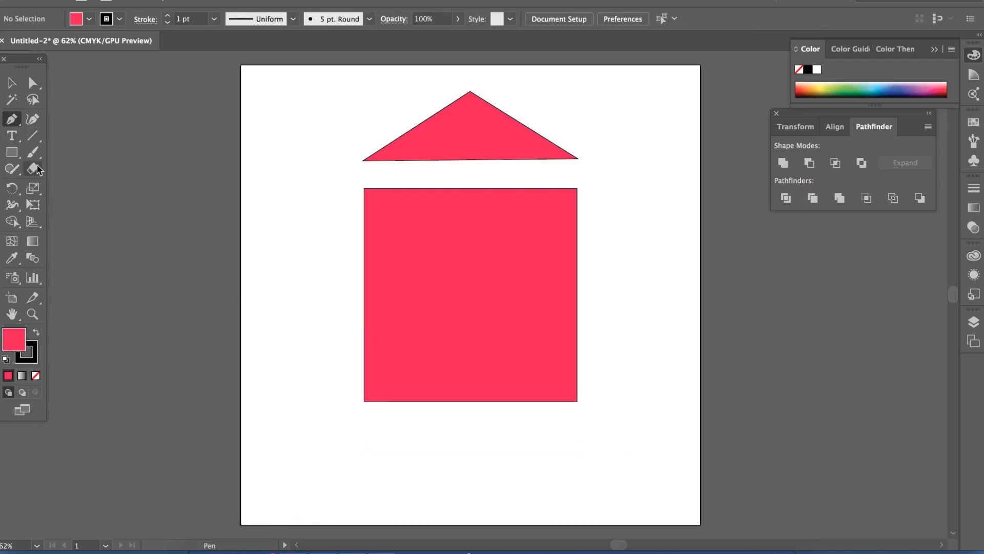
left_click(12, 82)
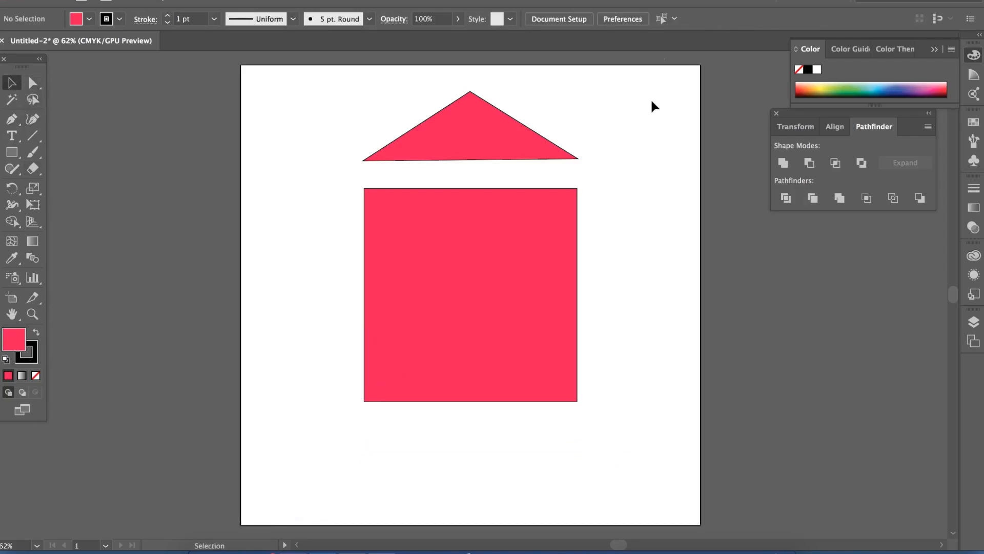
Step: Examine the Pen tool's related tools for adding, deleting and converting anchor points, and return to the Selection tool
left_click(11, 119)
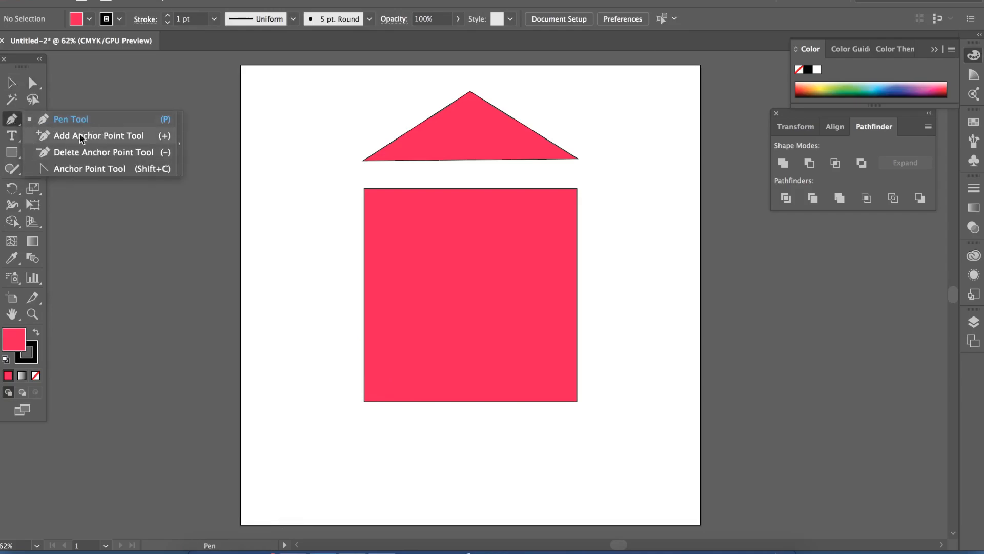
left_click(10, 118)
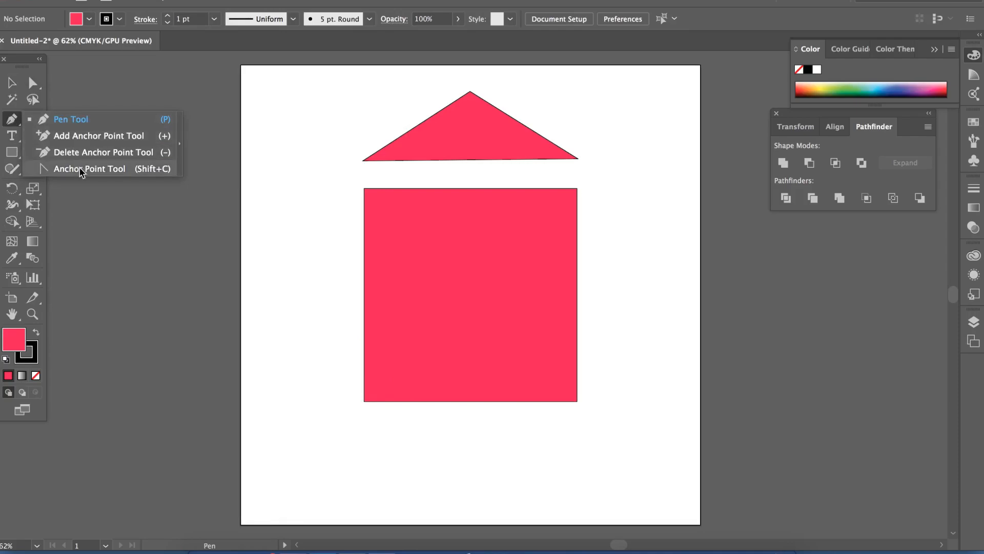
left_click(82, 118)
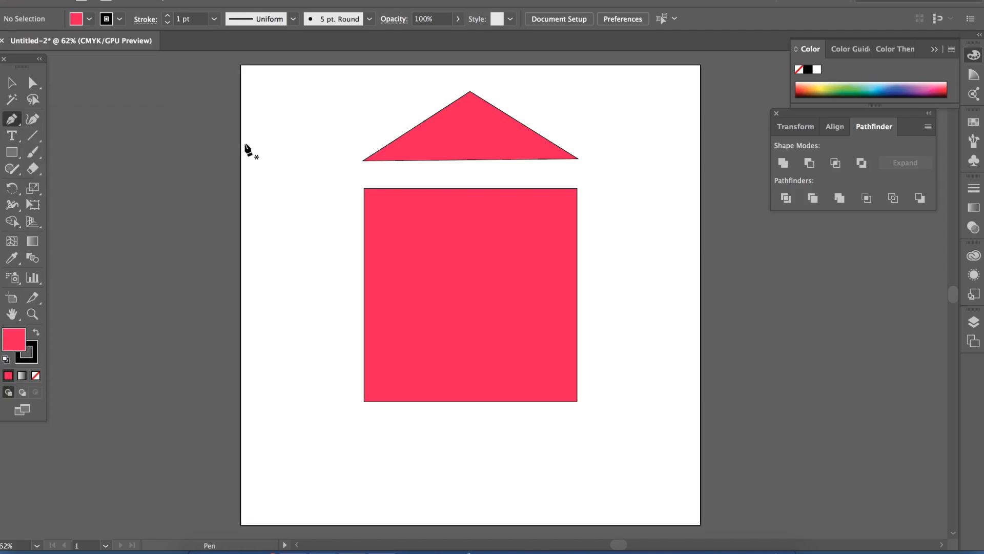
left_click(12, 82)
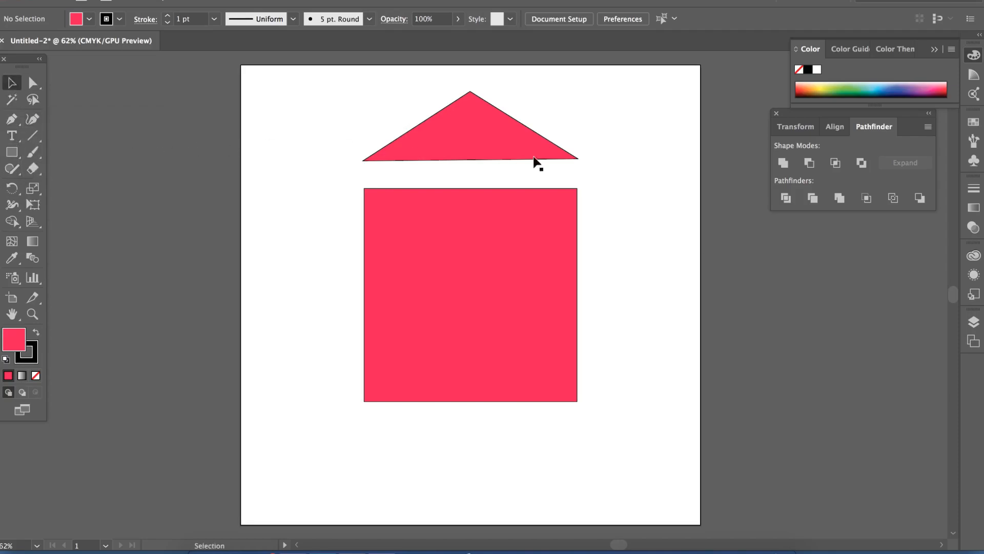